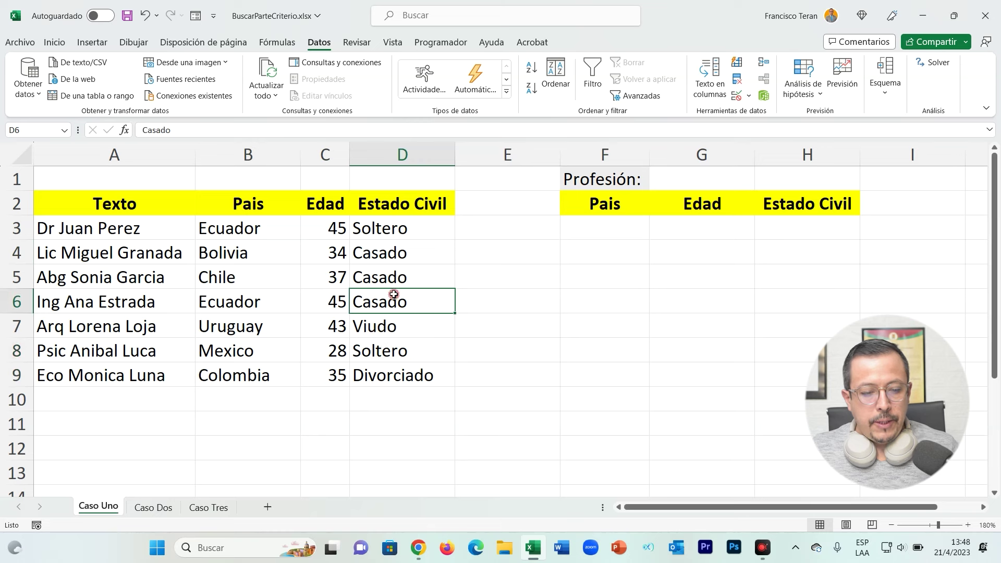
Step: Look over the source table and results area, then enter Dr in the Profesión cell G1
left_click(188, 277)
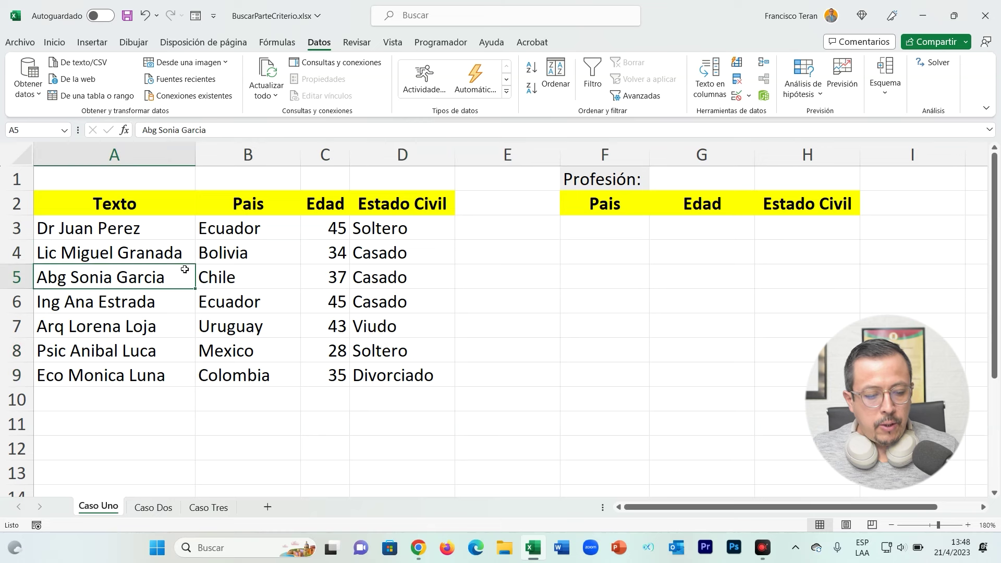
left_click(131, 292)
left_click_drag(121, 206, 394, 378)
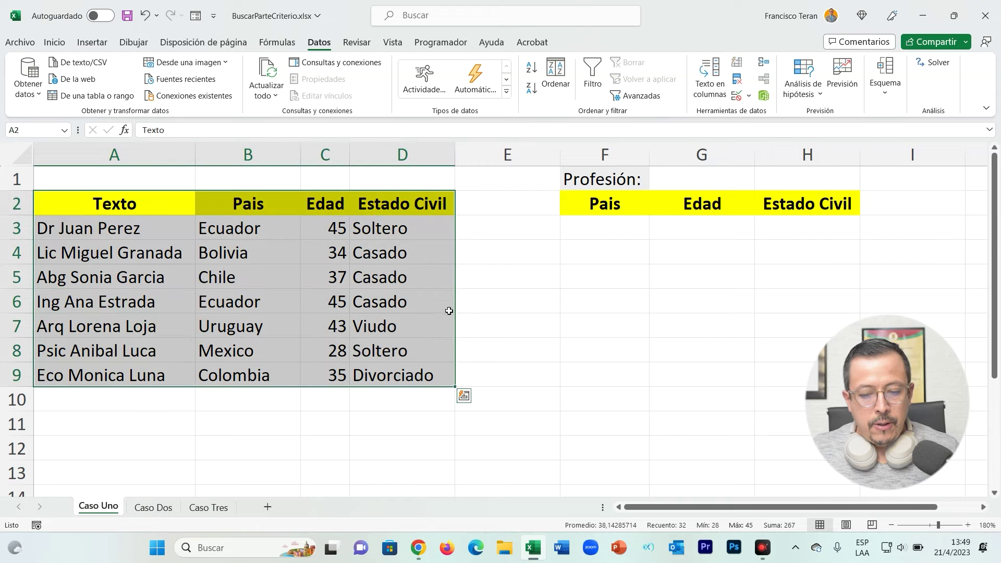
left_click(672, 187)
left_click_drag(604, 179, 828, 208)
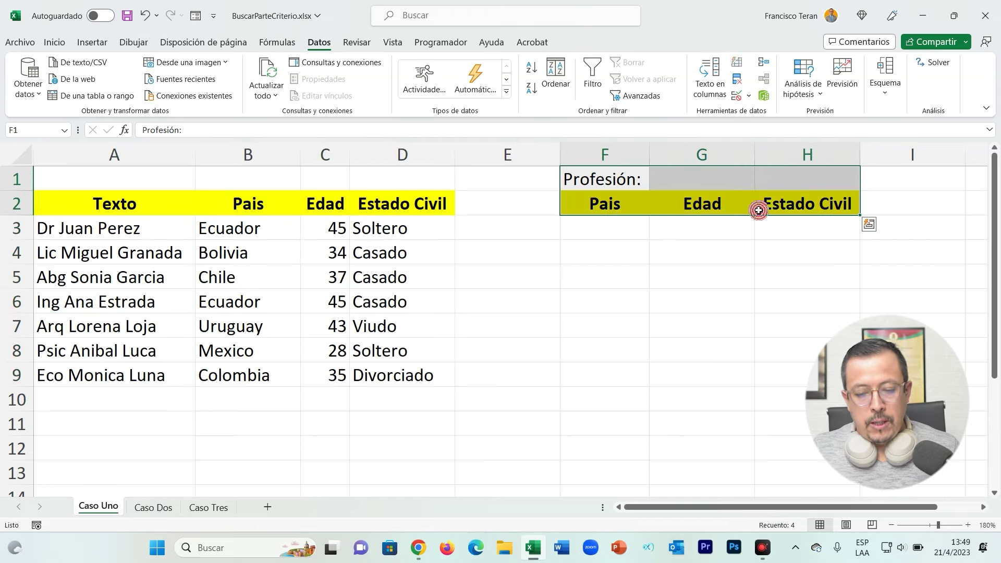
left_click(673, 243)
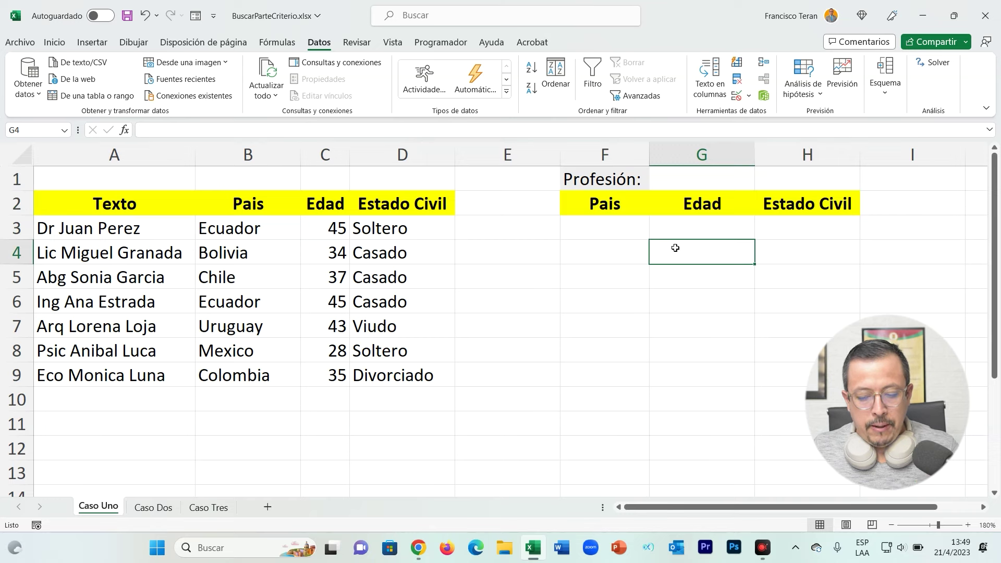
left_click(626, 187)
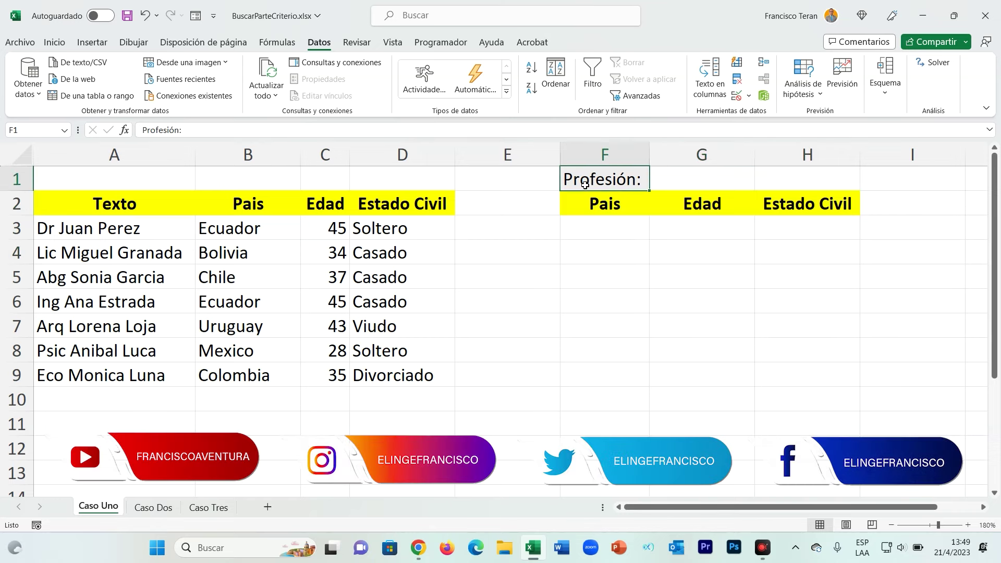
left_click(680, 179)
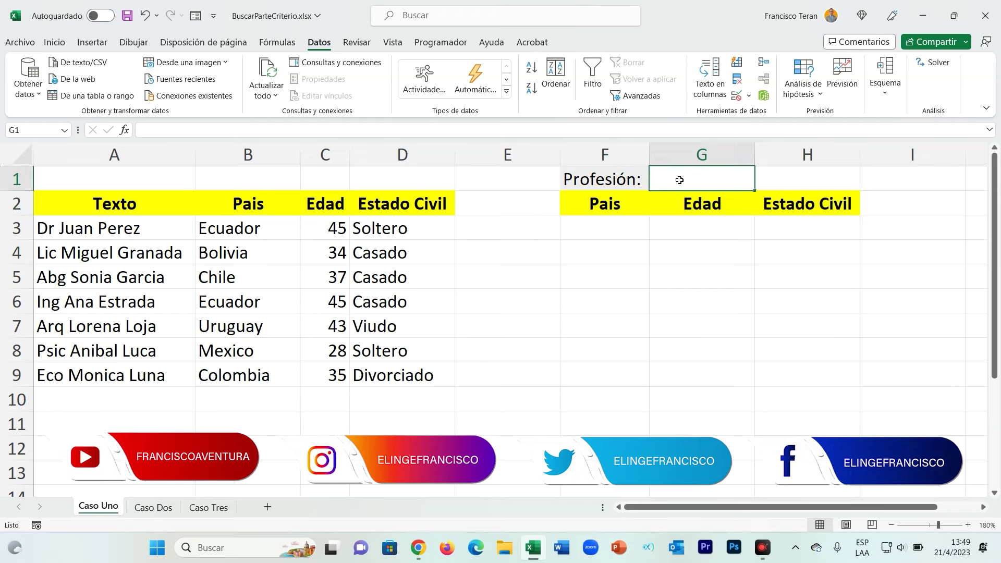
type("Dr")
key("Return")
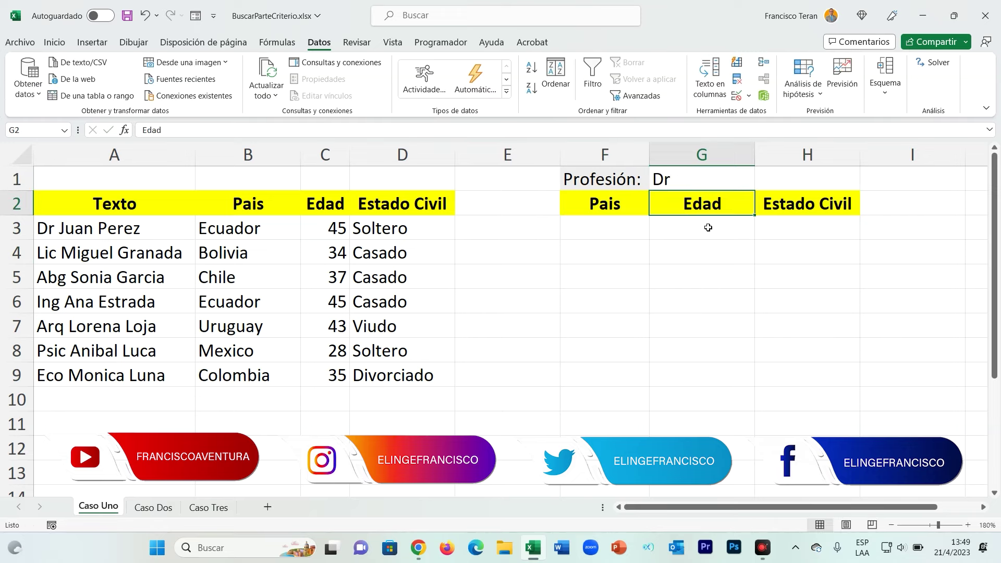
left_click(685, 177)
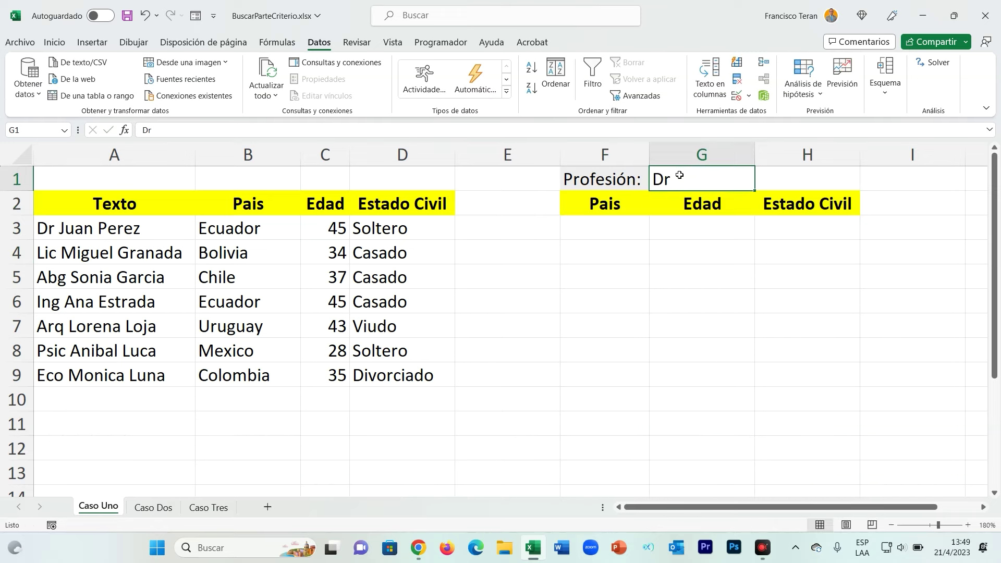
Step: Compare the Texto entries with the F3:H3 result cells, then clear Dr from G1
left_click_drag(99, 233, 83, 374)
left_click(79, 229)
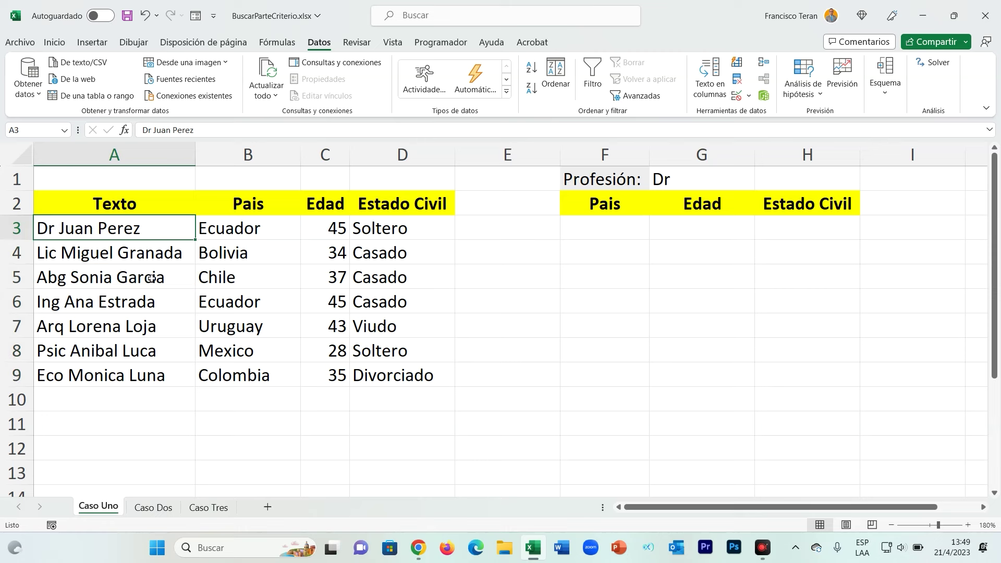
left_click(59, 254)
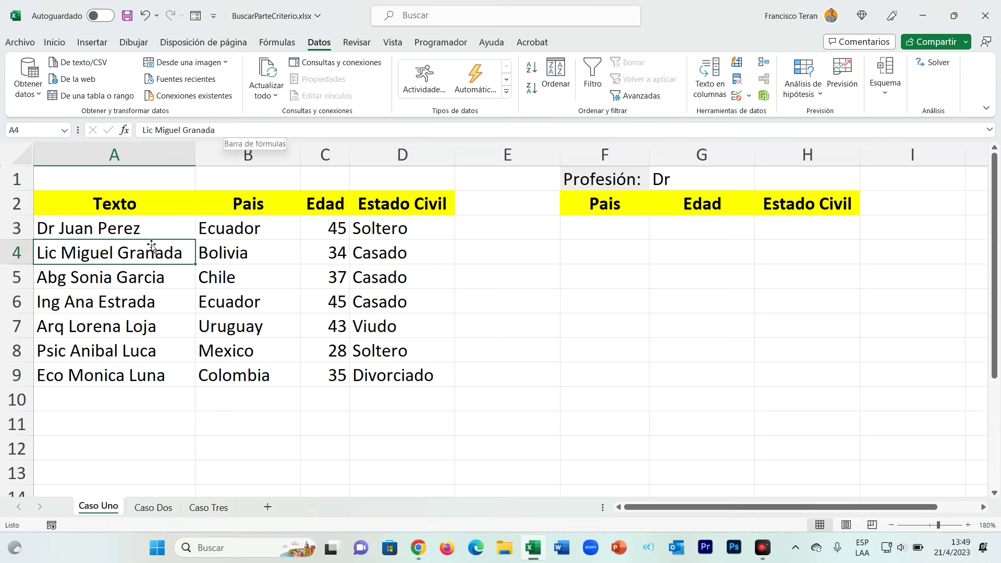
left_click(143, 275)
left_click(665, 173)
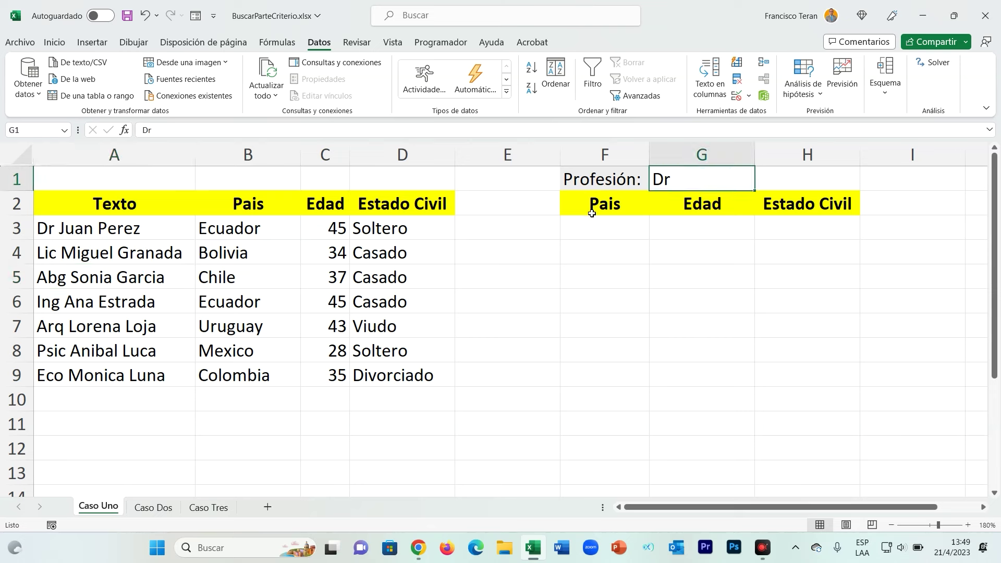
left_click_drag(589, 230, 790, 227)
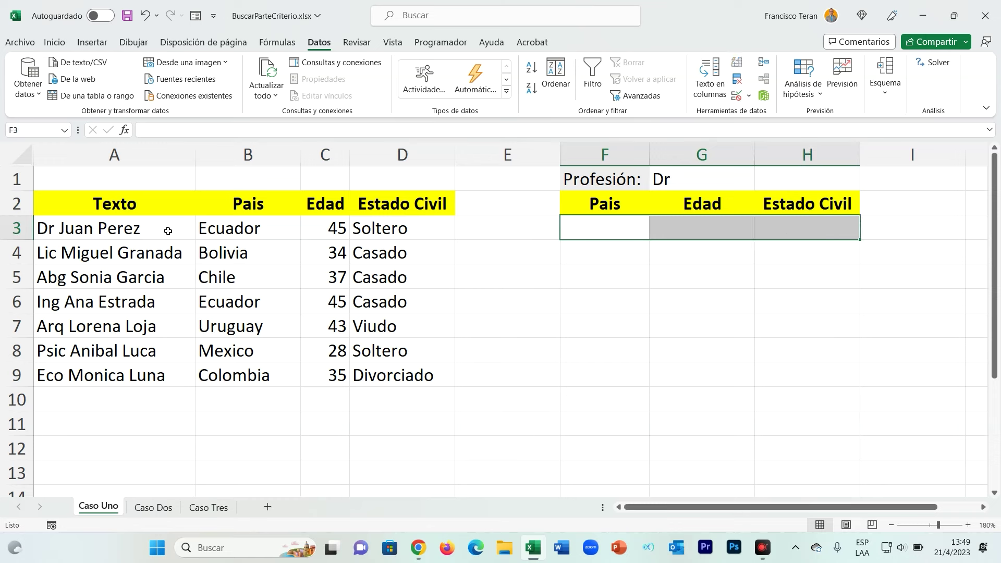
left_click_drag(257, 233, 415, 233)
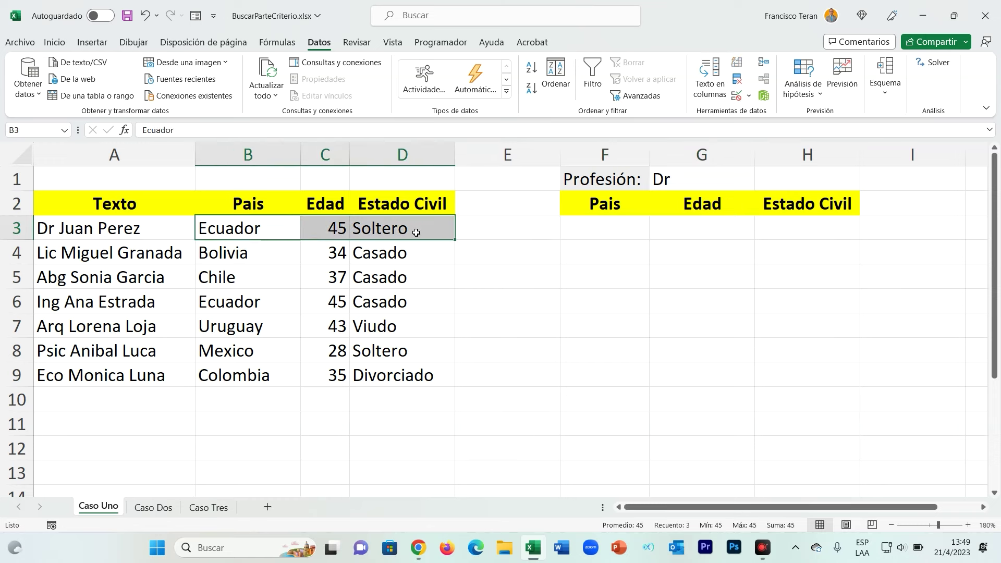
left_click(687, 188)
left_click(619, 225)
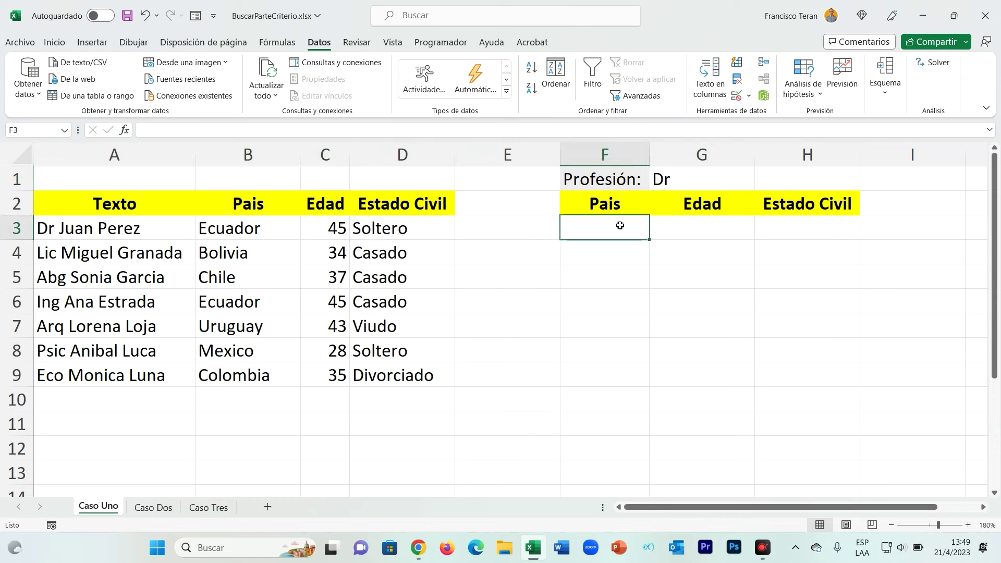
left_click(681, 175)
key("Delete")
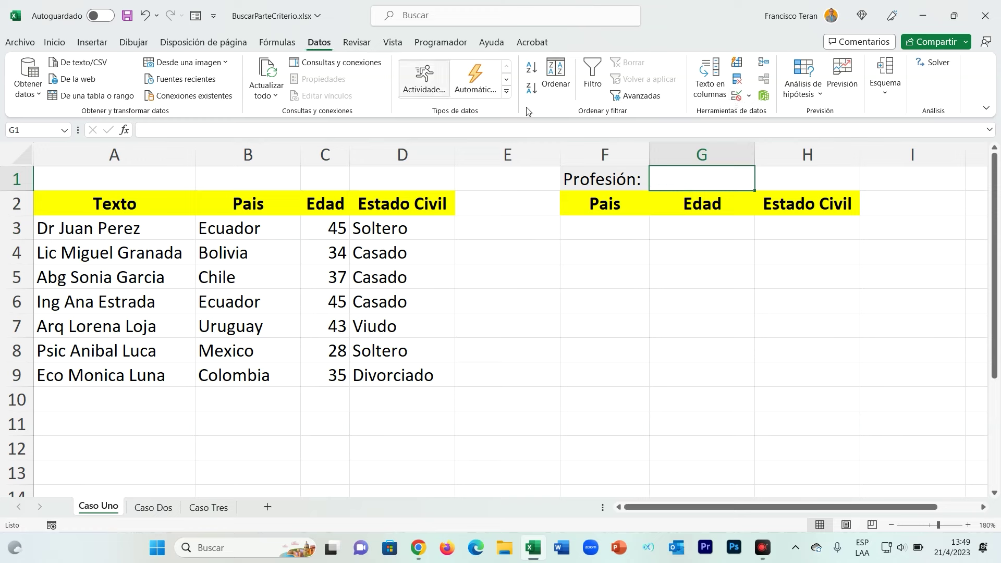
Step: Give G1 a data-validation list with source Dr;Lic;Abg;Ing;Arq
left_click(737, 95)
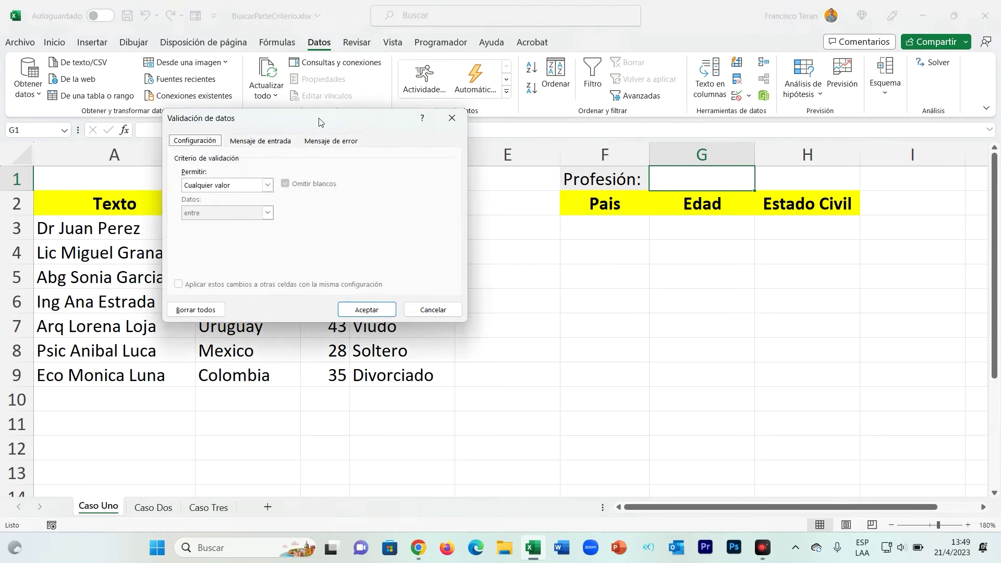
left_click_drag(319, 122, 427, 135)
left_click(339, 198)
left_click(321, 227)
left_click(375, 197)
left_click(327, 237)
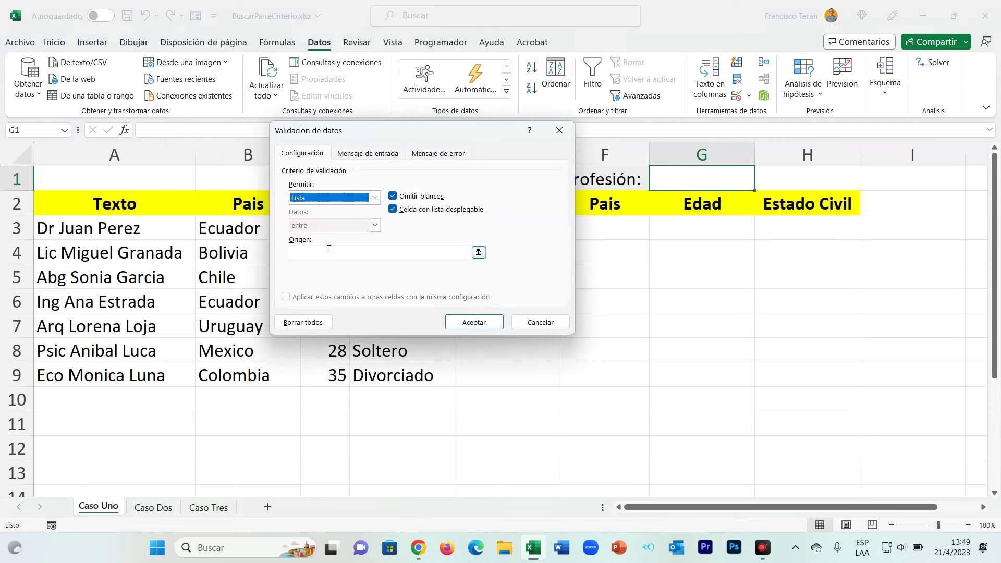
left_click(328, 252)
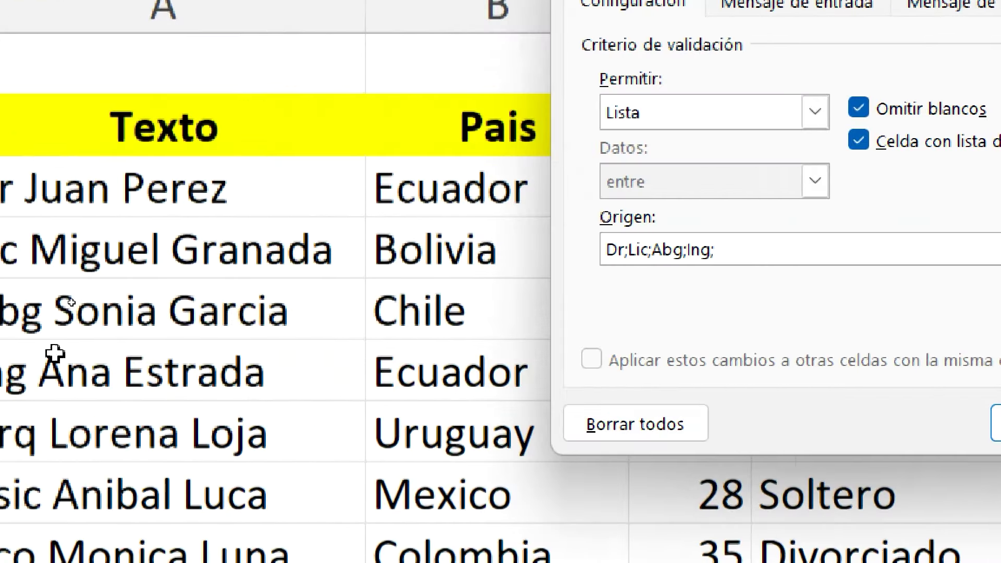
type("Dr;Lic;Abg;Ing;")
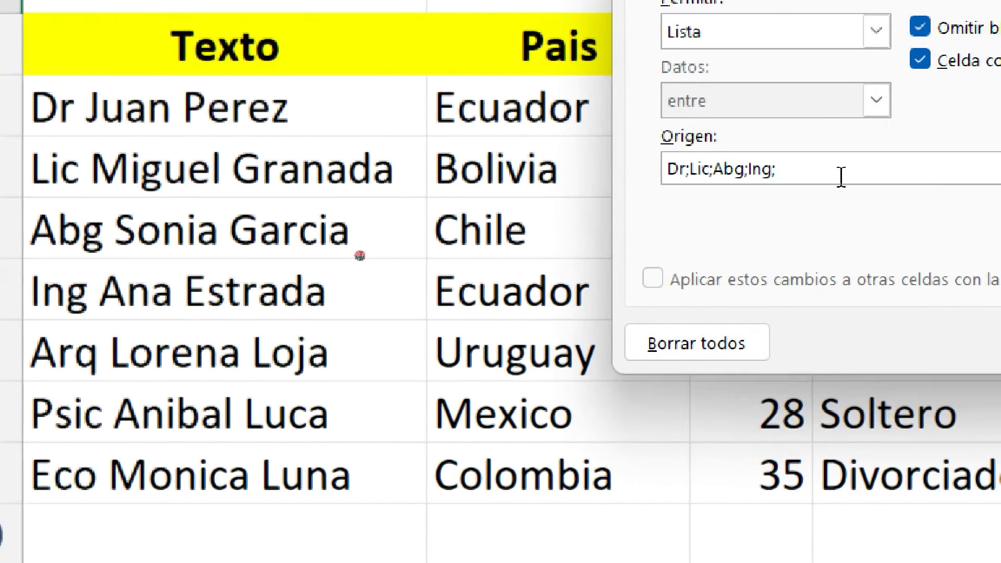
type("Arq")
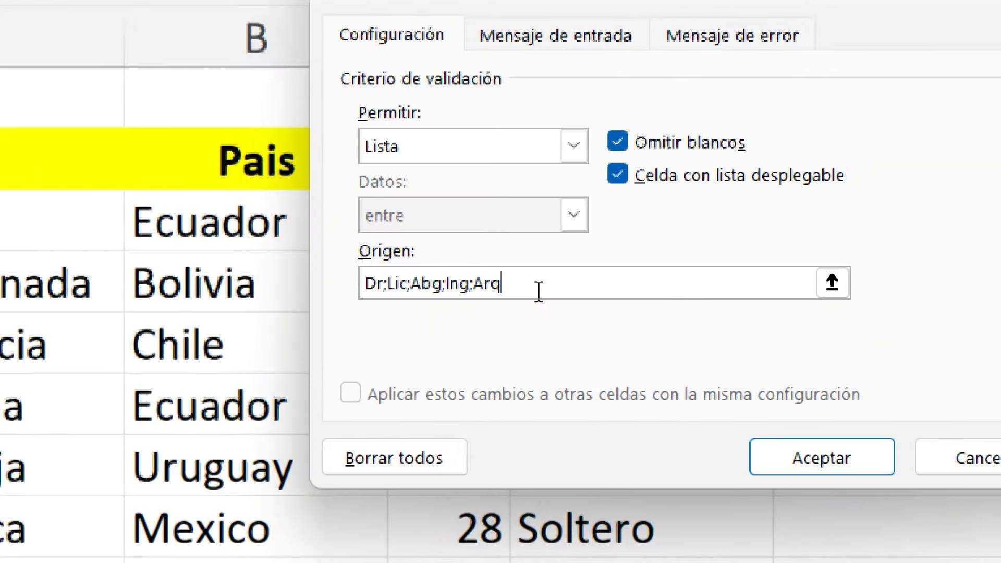
type(";")
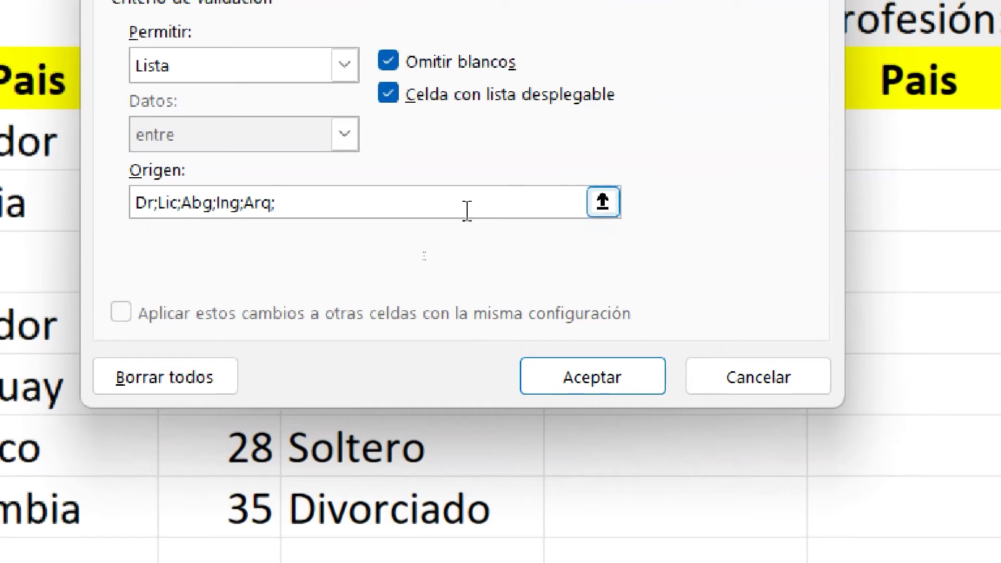
key("Return")
left_click(761, 185)
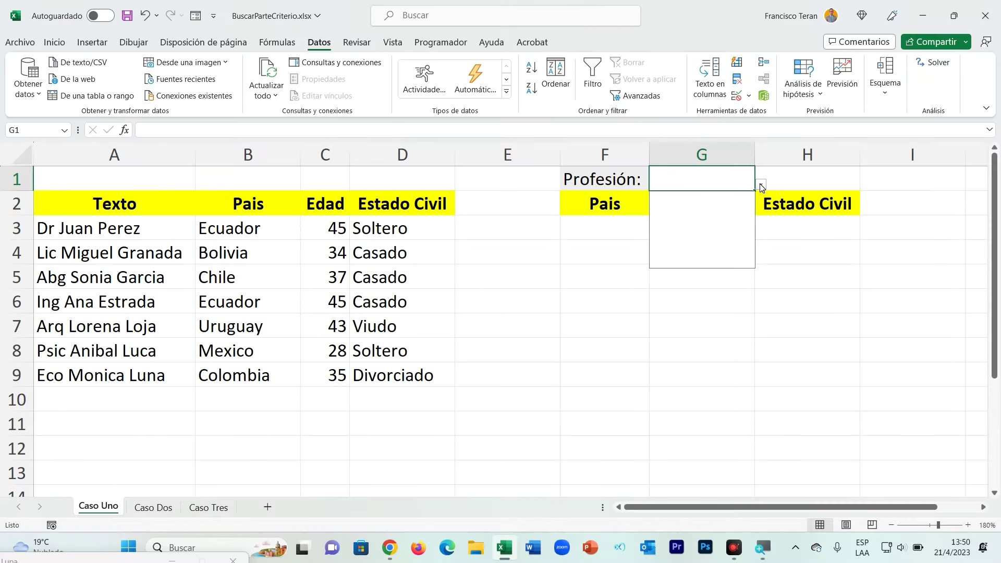
Step: Choose Lic in G1's dropdown and begin an =buscarv( formula in F3
left_click(702, 241)
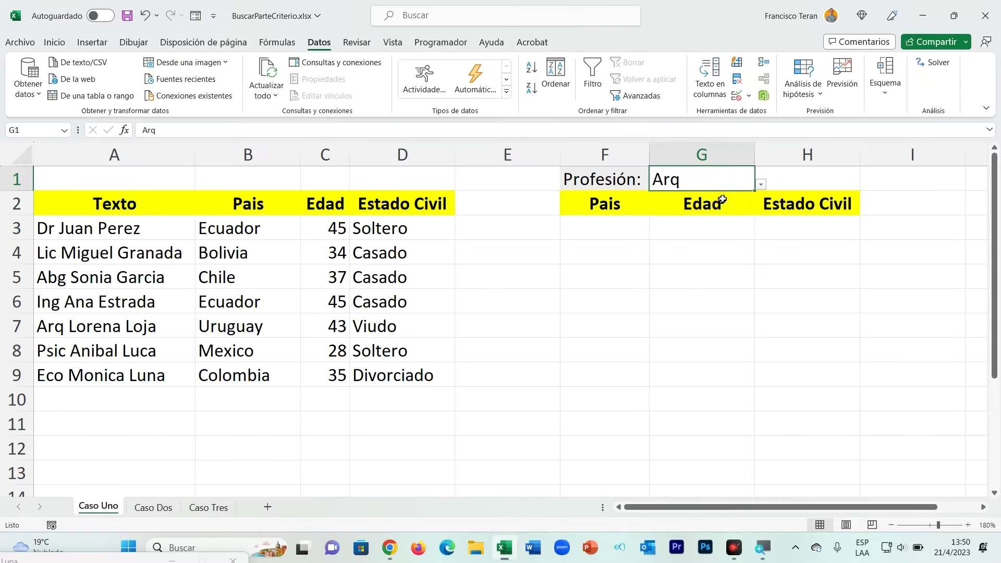
left_click(761, 185)
left_click(719, 208)
left_click_drag(597, 230, 779, 229)
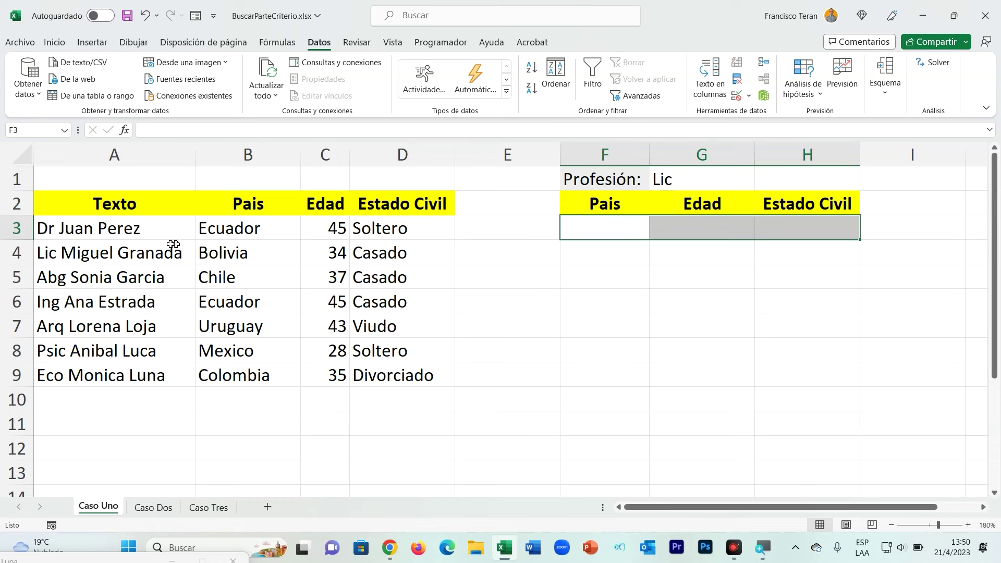
left_click_drag(125, 228, 328, 230)
left_click(156, 266)
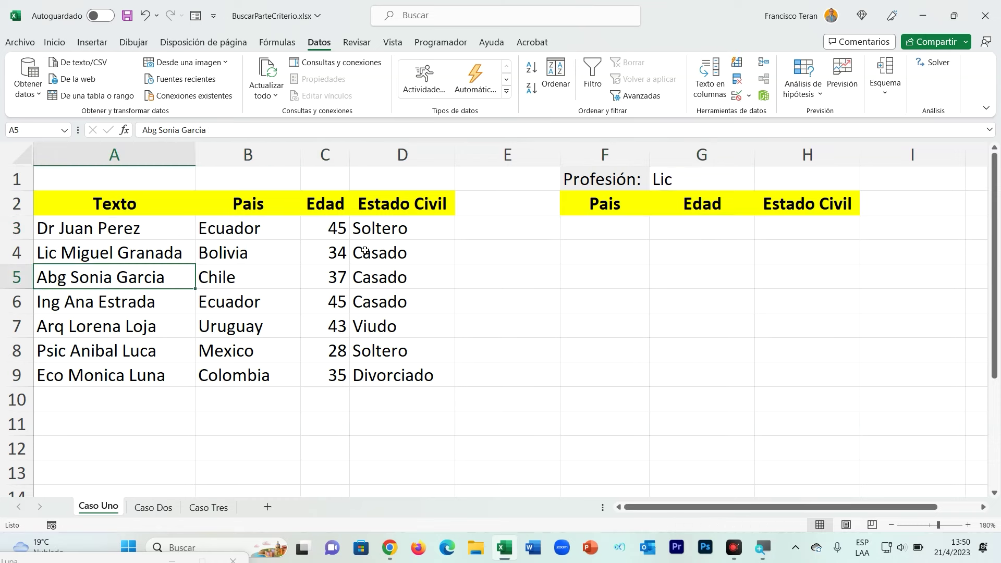
left_click(365, 251)
left_click(625, 221)
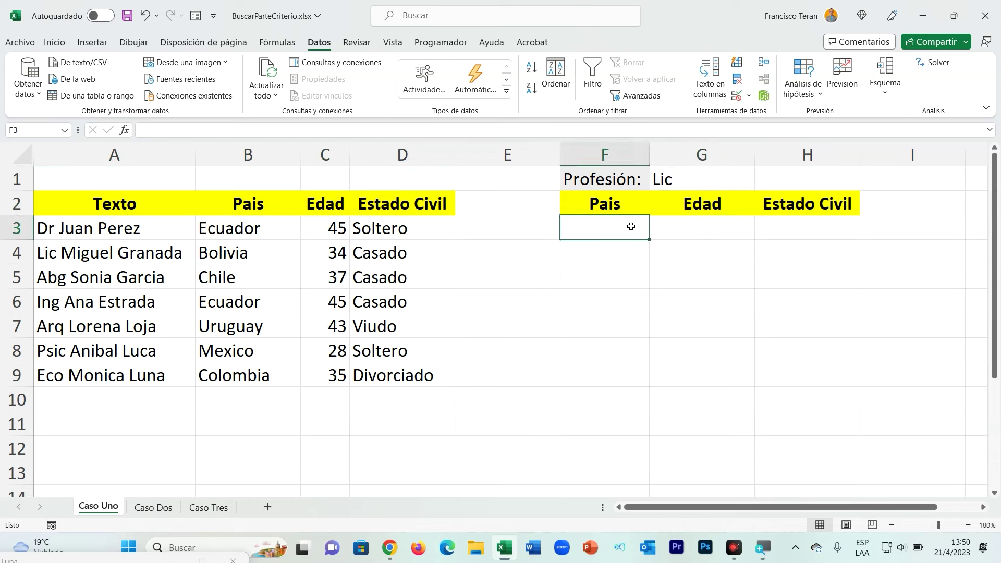
type("=bus")
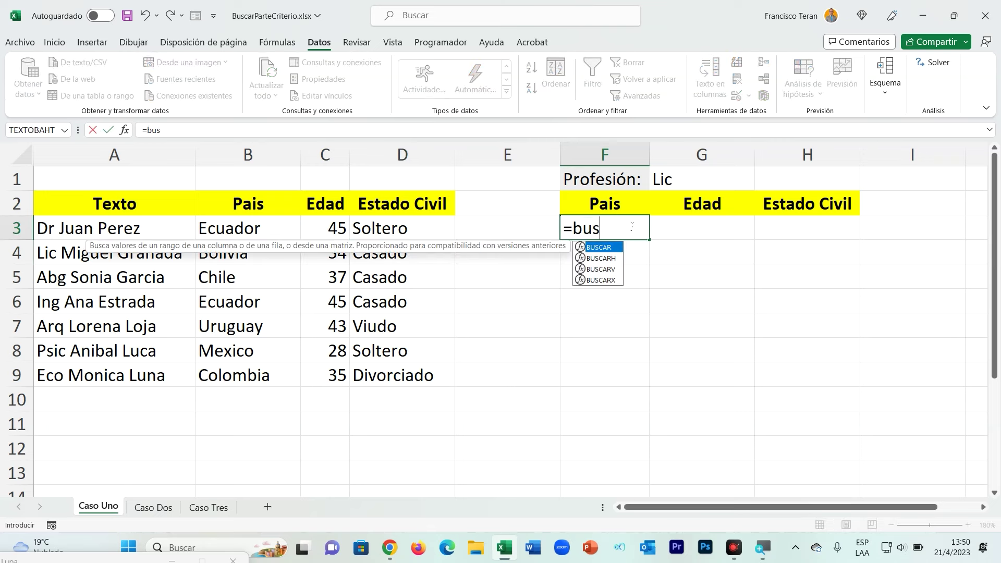
type("carv")
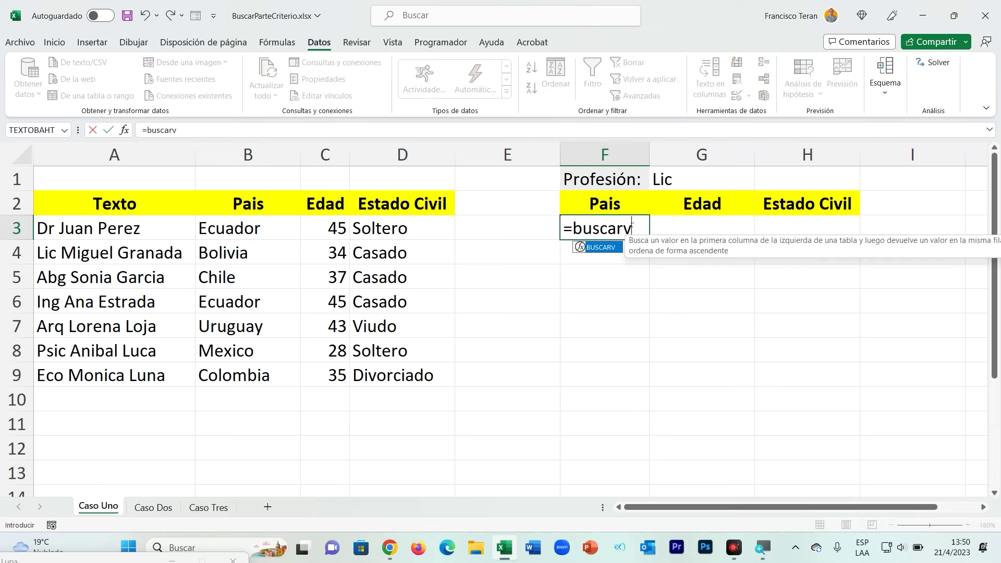
type("(")
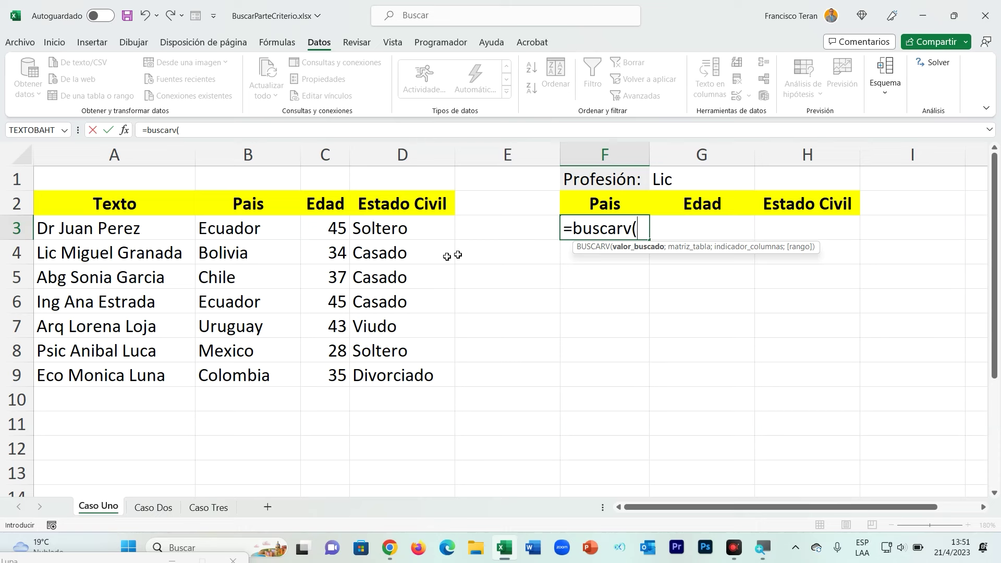
Step: Enter G1&"*" followed by a semicolon as the wildcard first argument of BUSCARV in F3
left_click(675, 182)
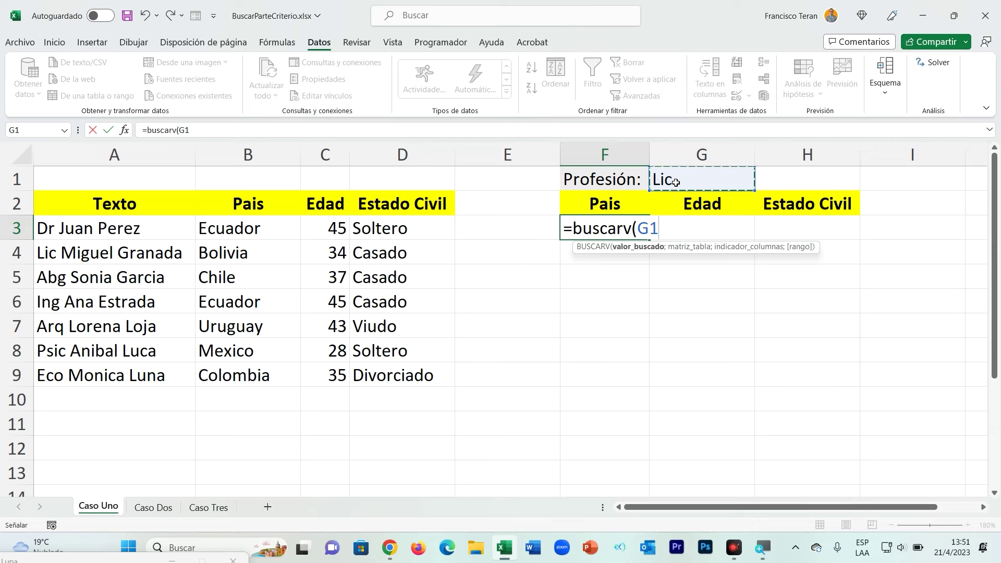
type("&\"*")
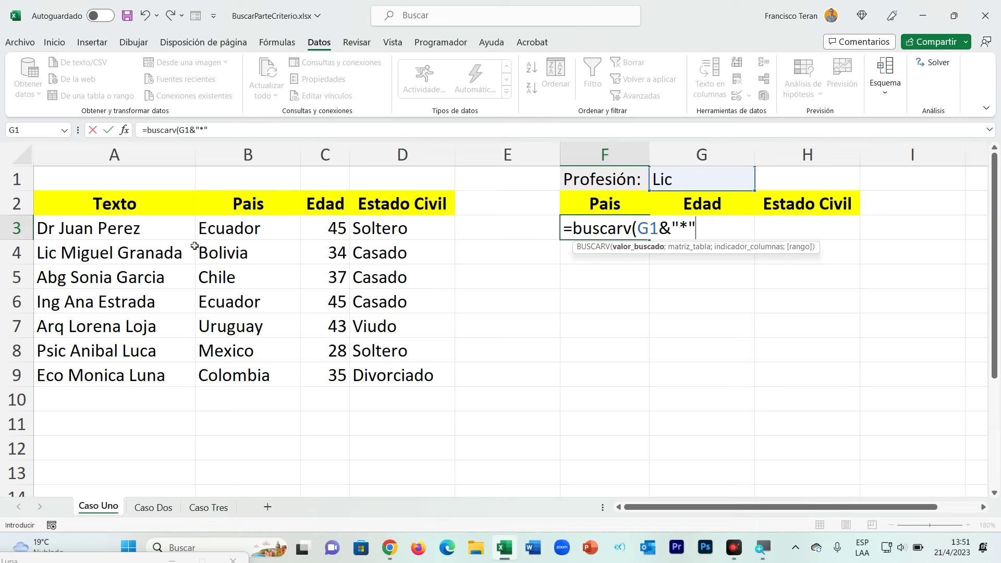
left_click_drag(636, 229, 679, 230)
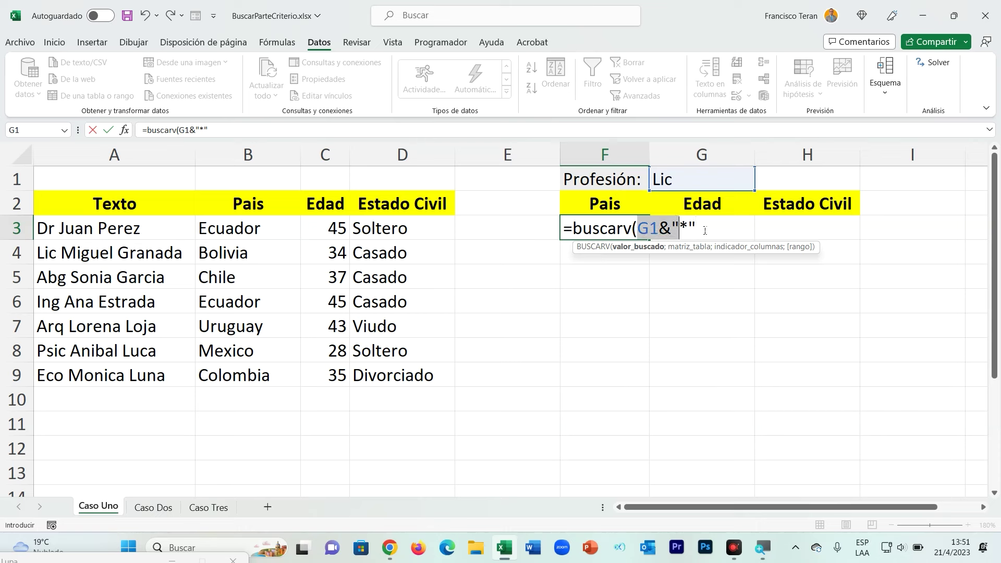
type(";")
left_click(711, 230)
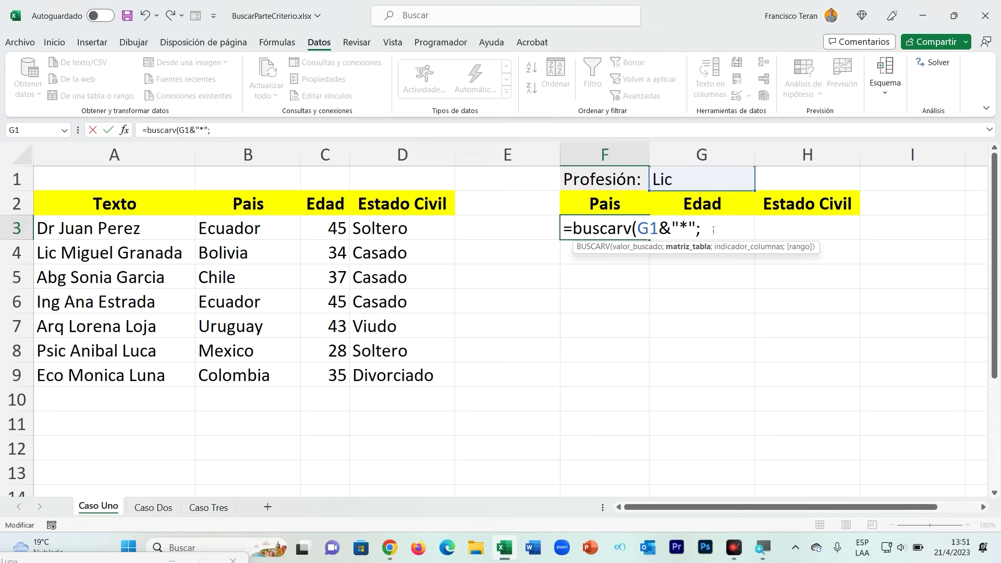
Step: Add the A3:D9 table, column index 2 and FALSO exact match to close the formula
mouse_move(76, 234)
left_mouse_down()
mouse_move(309, 284)
mouse_move(369, 369)
left_mouse_up()
type(";")
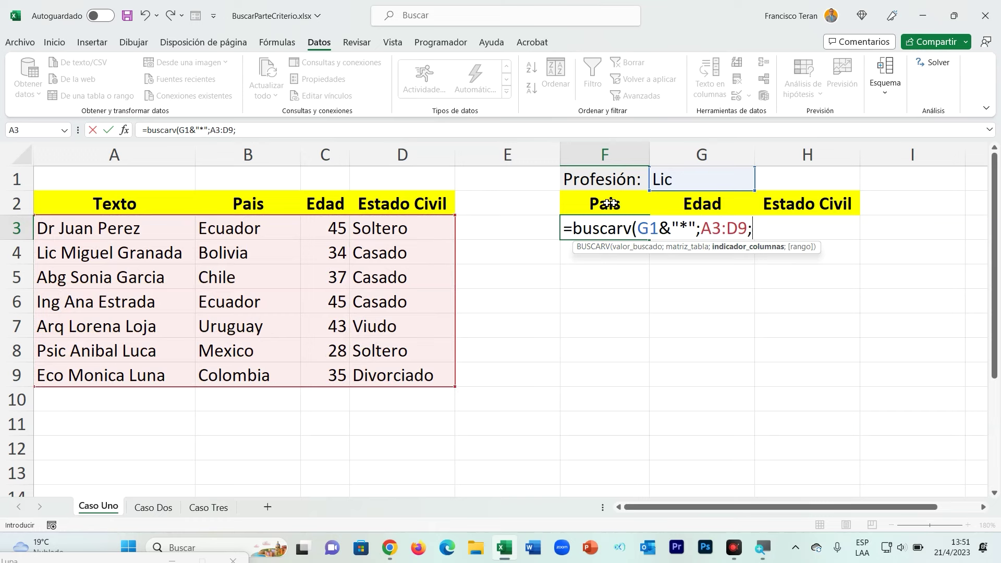
type("2")
type(";")
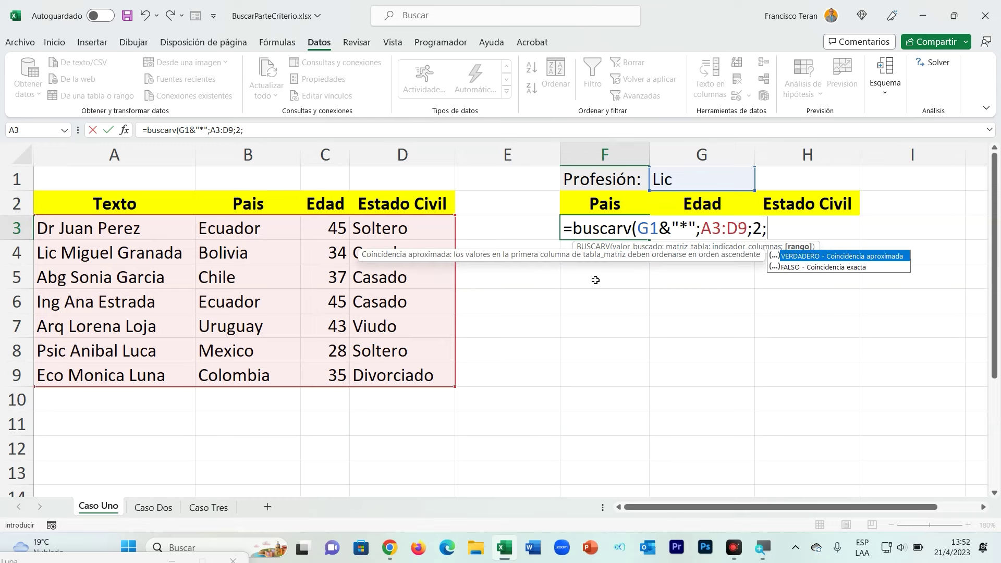
key("Down")
key("Tab")
type(")")
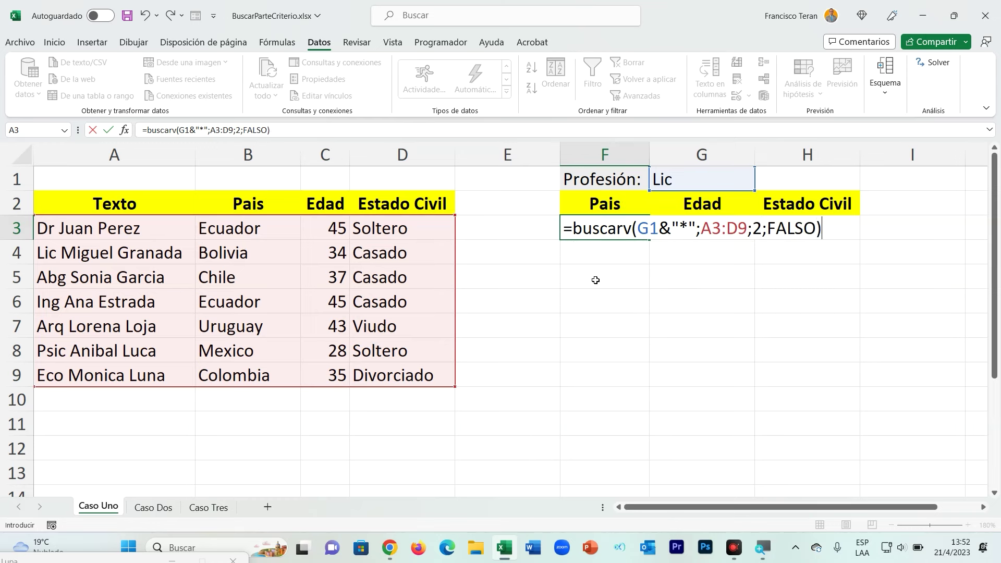
Step: Make $G$1 and $A$3:$D$9 absolute and commit the formula, returning Bolivia for Lic
left_click(649, 247)
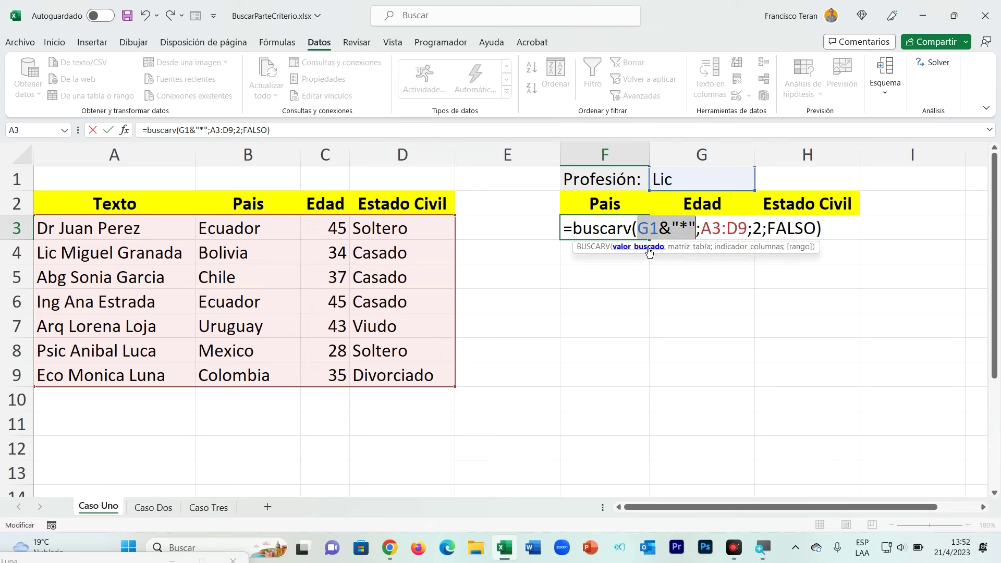
key("F4")
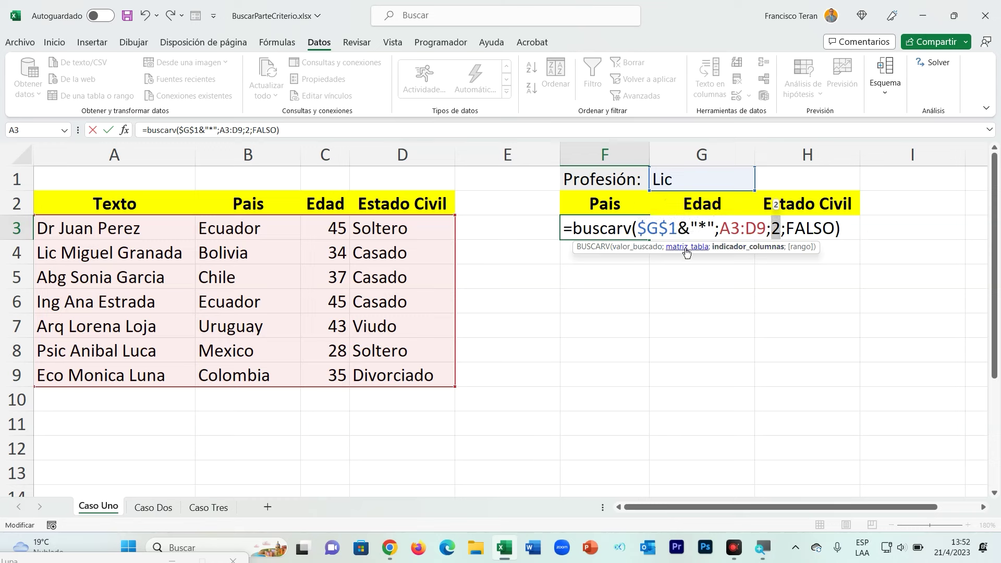
left_click(686, 249)
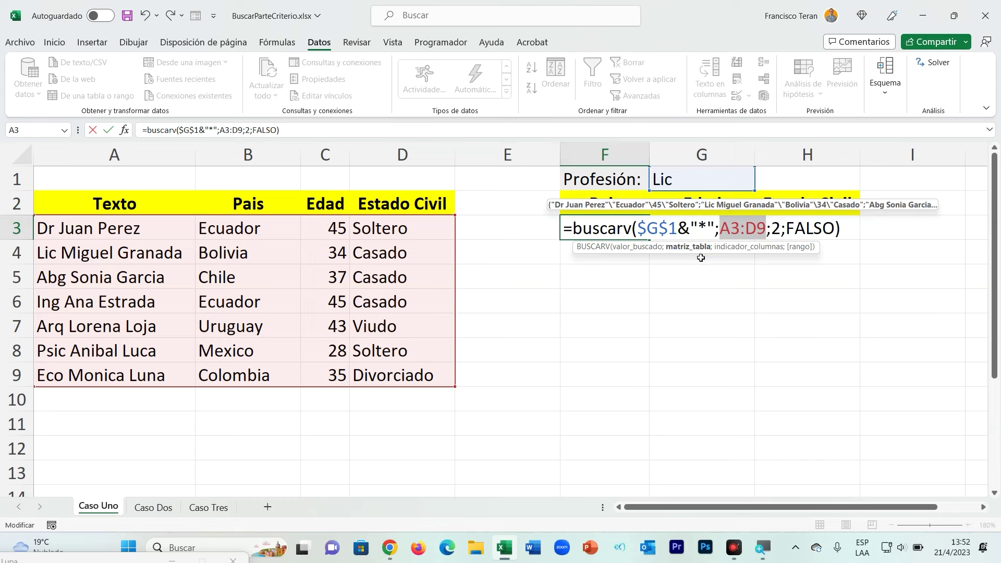
key("F4")
left_click(700, 257)
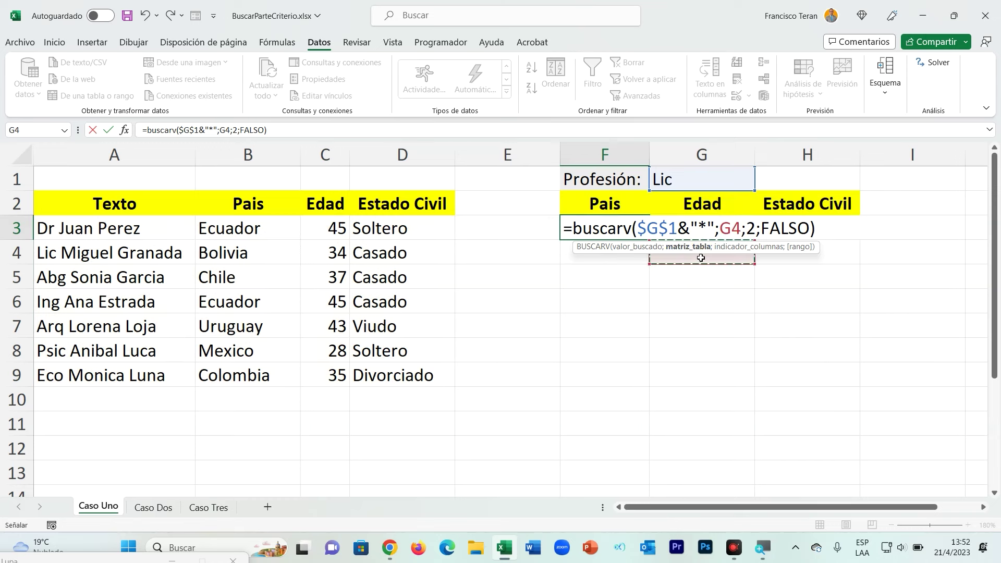
key("BackSpace")
key("BackSpace")
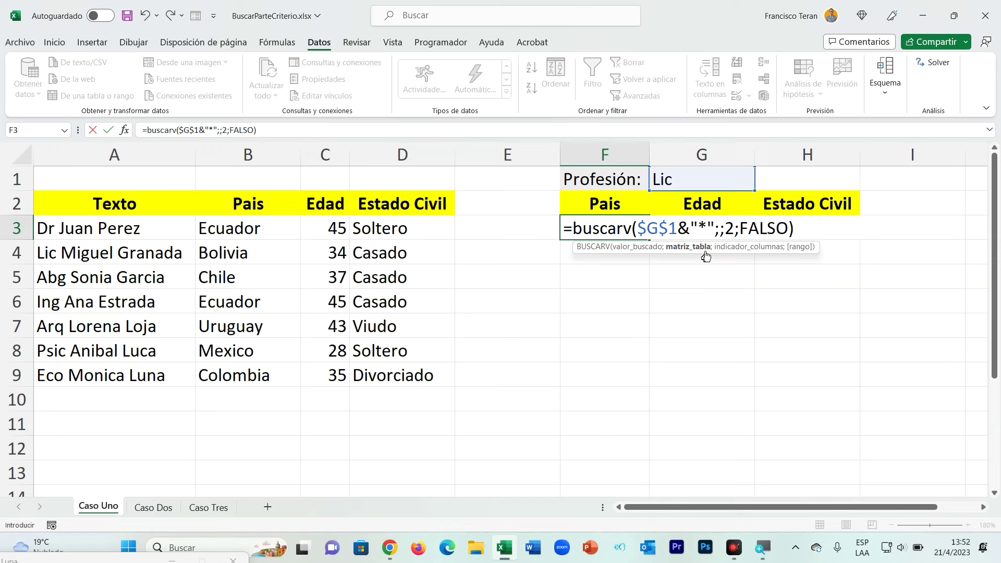
left_click_drag(109, 228, 405, 369)
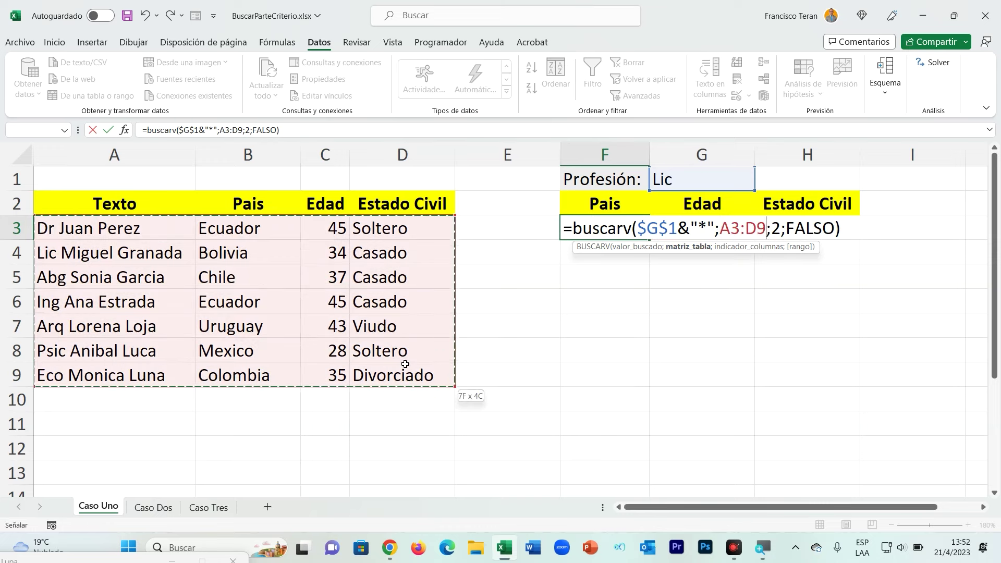
key("F4")
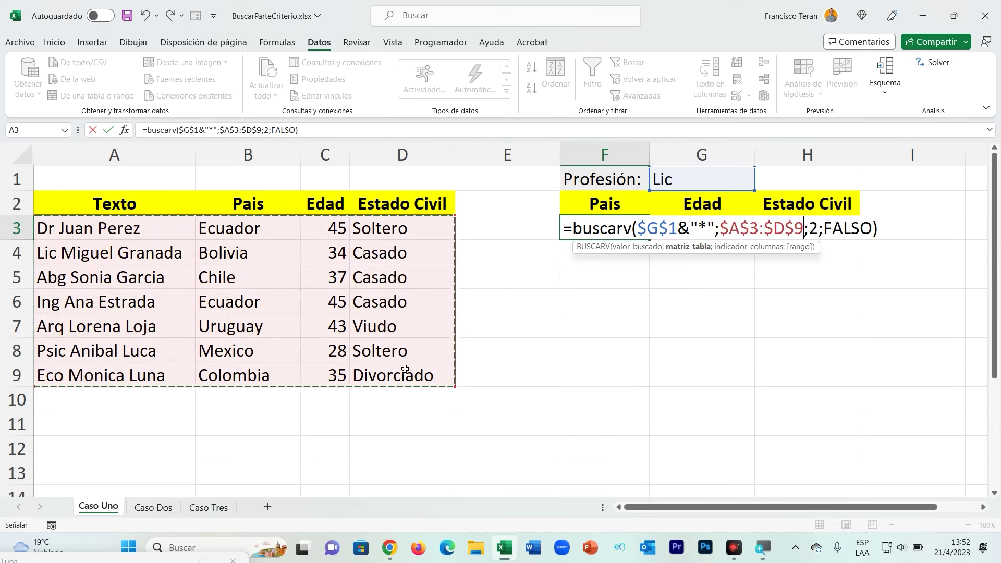
left_click(814, 229)
left_click(842, 228)
key("Return")
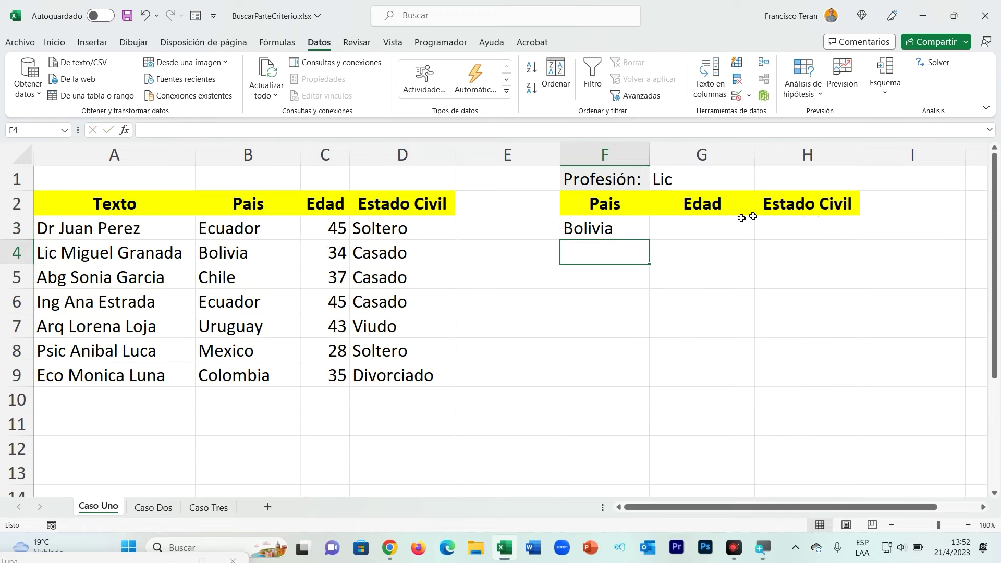
Step: Test the lookup by choosing Dr, Arq and then Eco in G1's dropdown
left_click(688, 178)
left_click(761, 184)
left_click(720, 198)
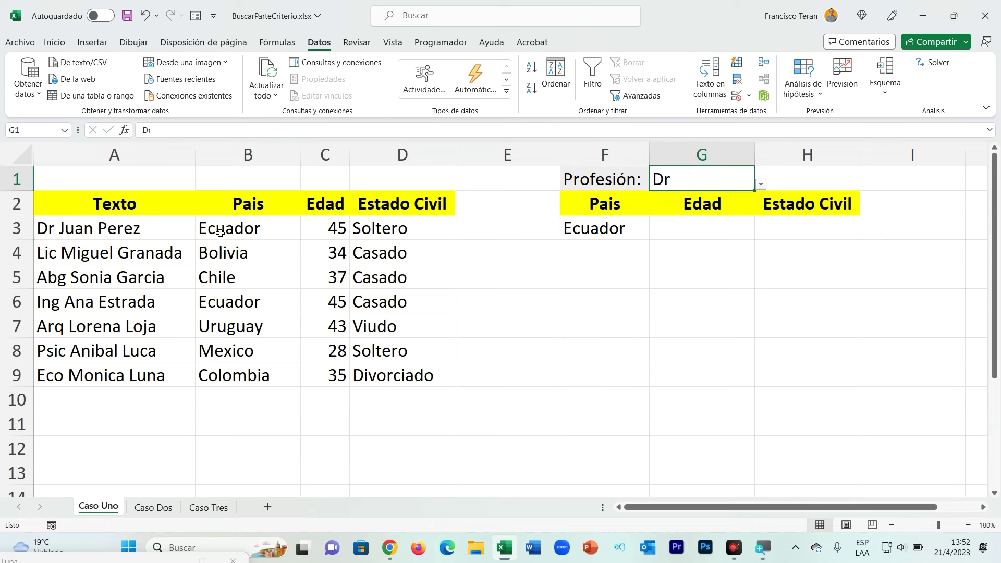
left_click(761, 184)
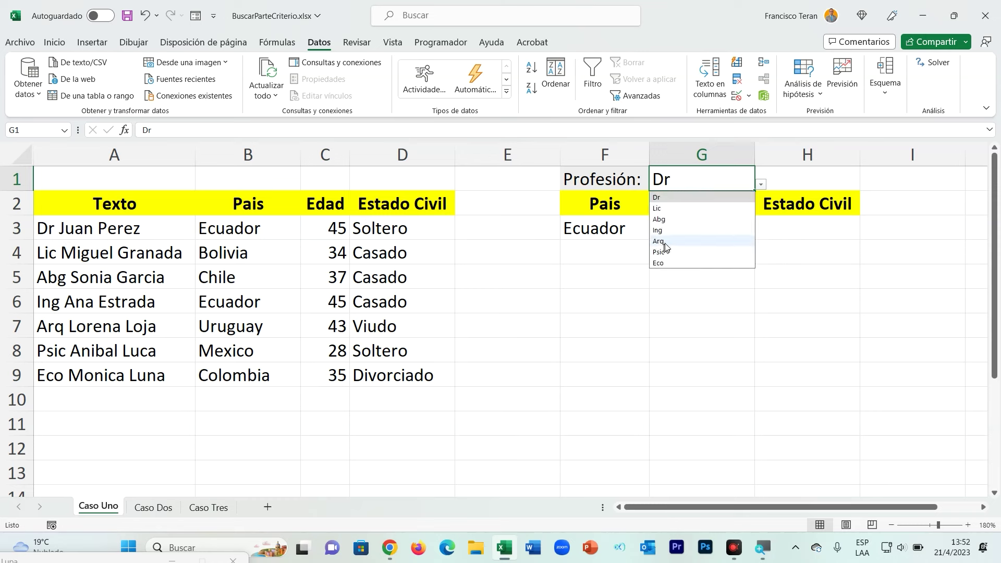
left_click(658, 241)
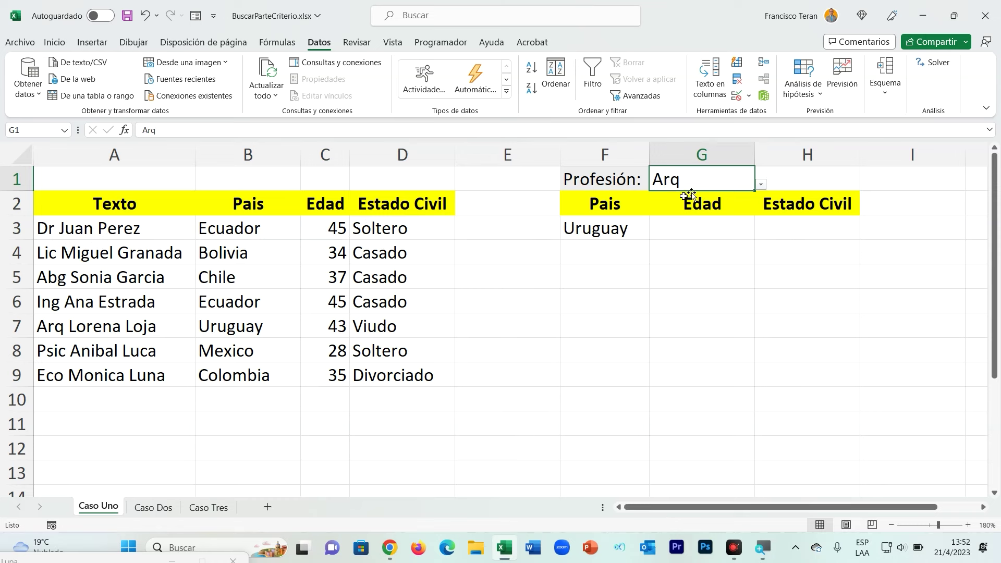
left_click(761, 183)
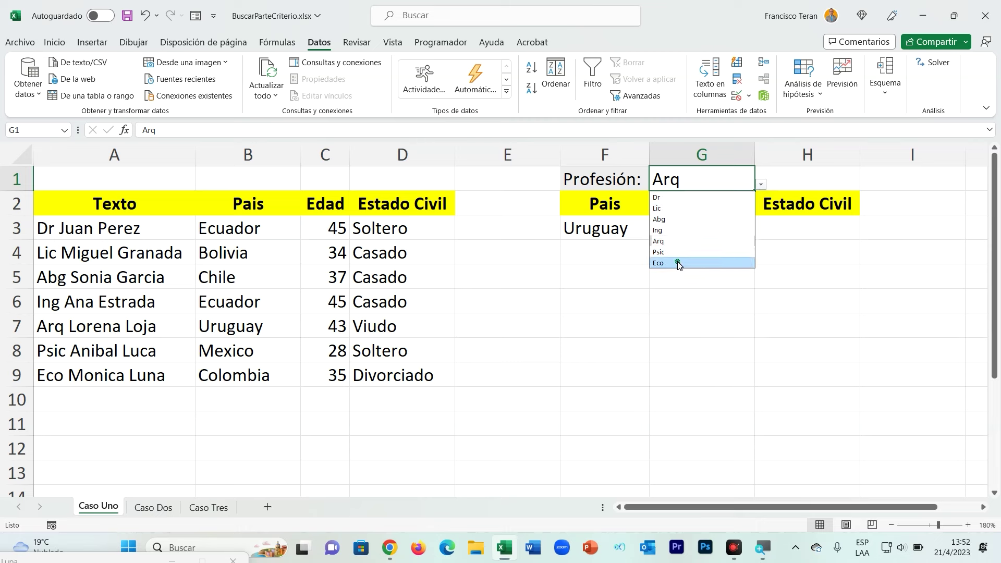
left_click(677, 261)
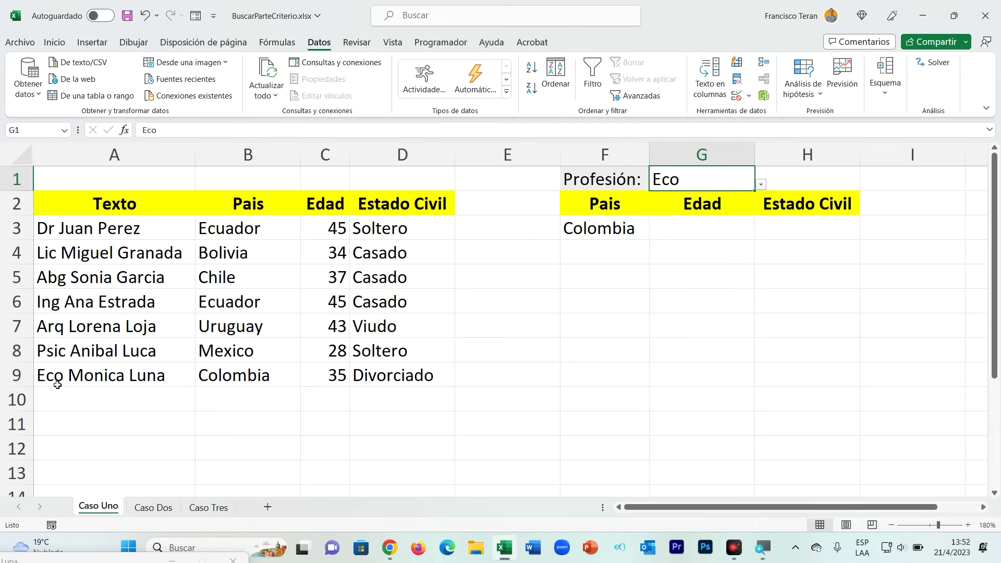
Step: Fill the F3 formula across to G3 and H3
left_click(611, 233)
left_click_drag(649, 240, 813, 240)
left_click(716, 227)
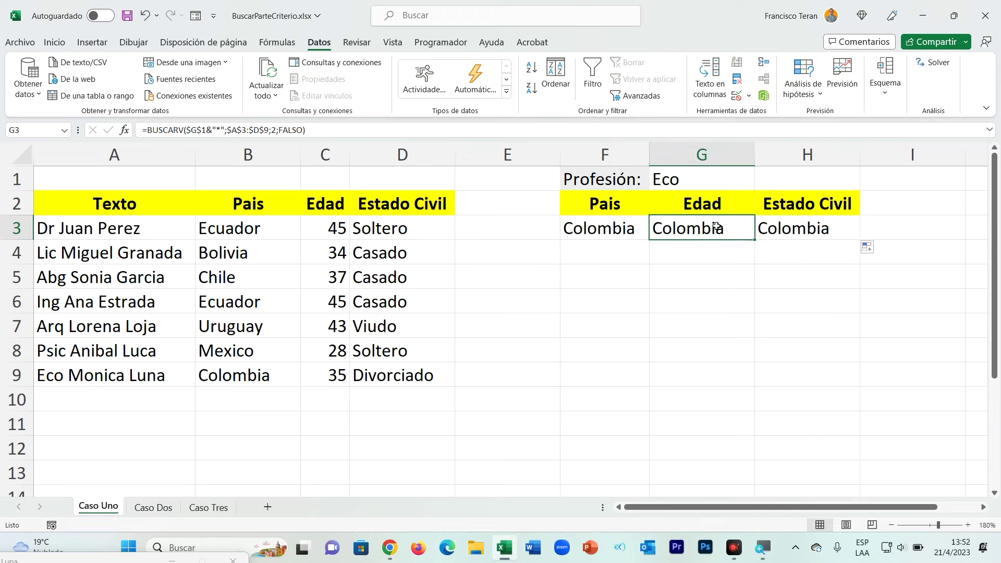
Step: Change the column index to 2 in G3 and 4 in H3, giving 35 and Divorciado
double_click(716, 227)
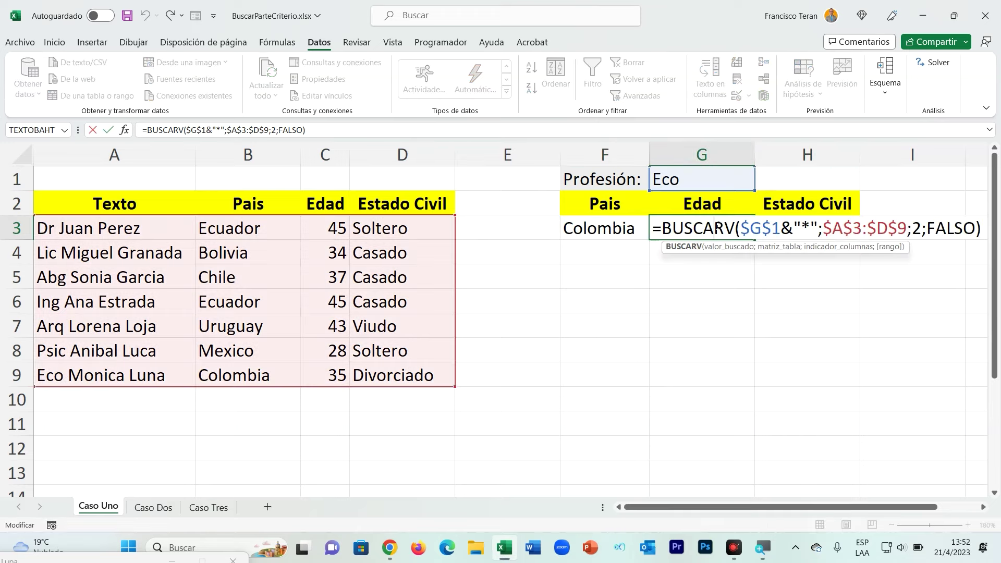
double_click(916, 228)
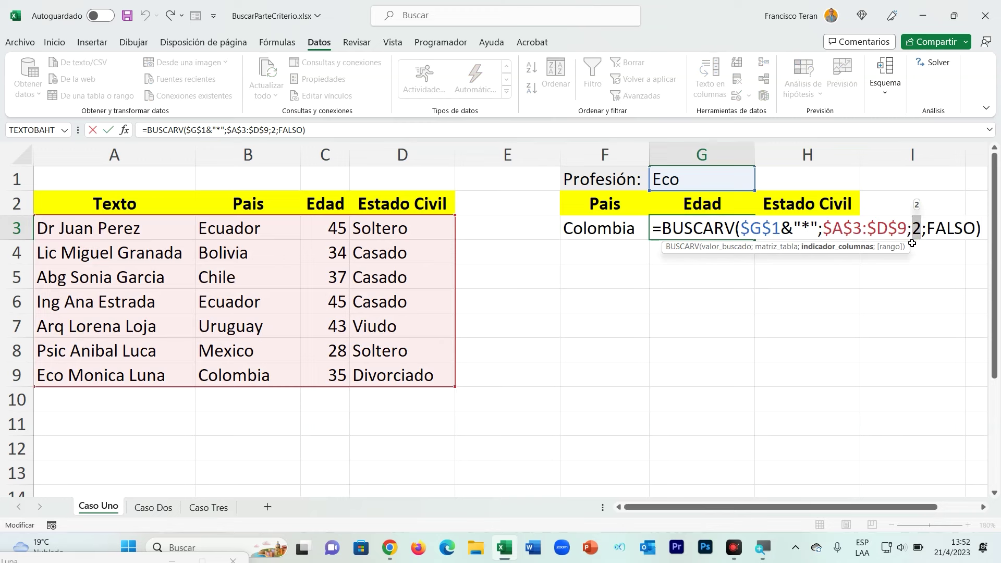
type("2")
key("Return")
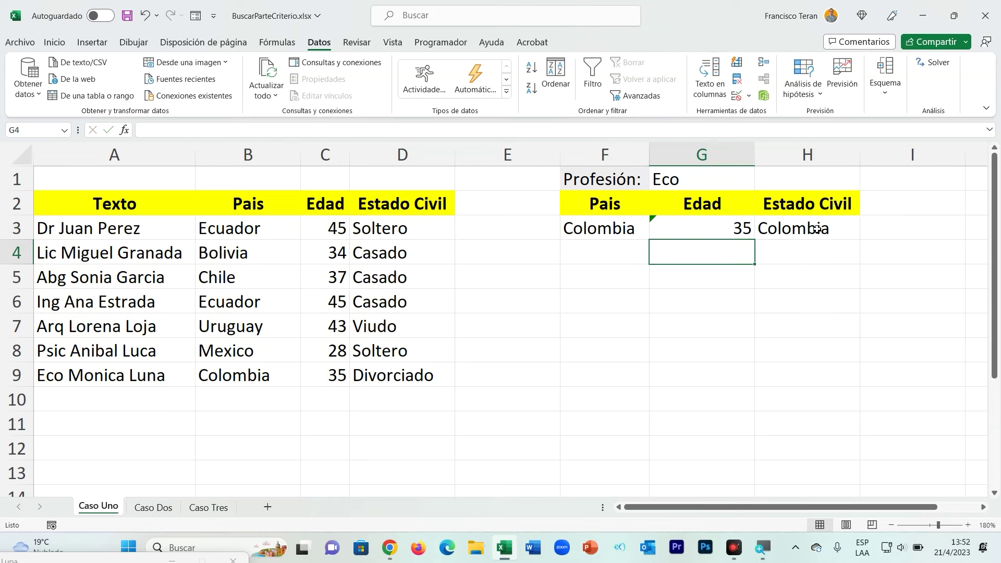
double_click(817, 228)
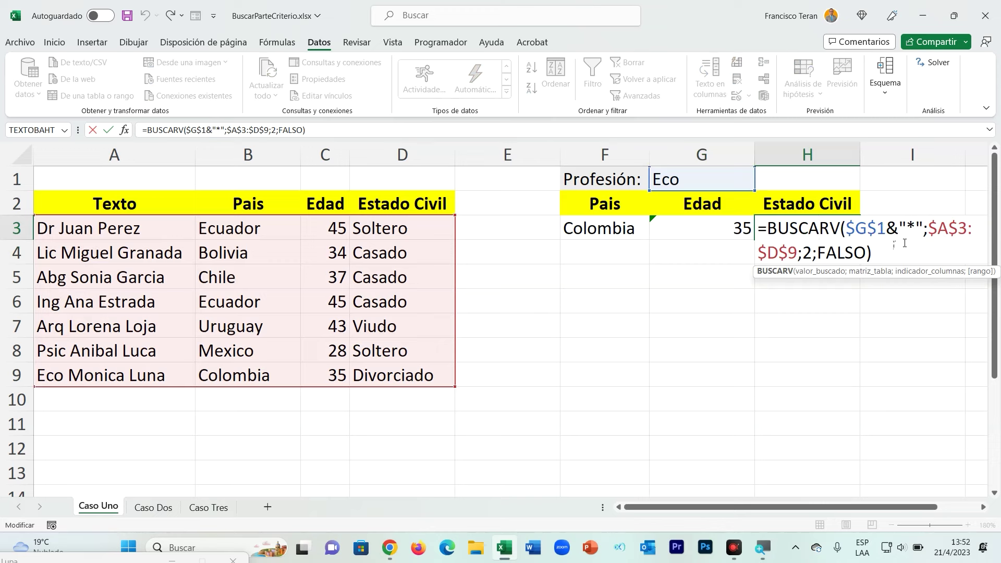
double_click(807, 253)
type("4")
key("Return")
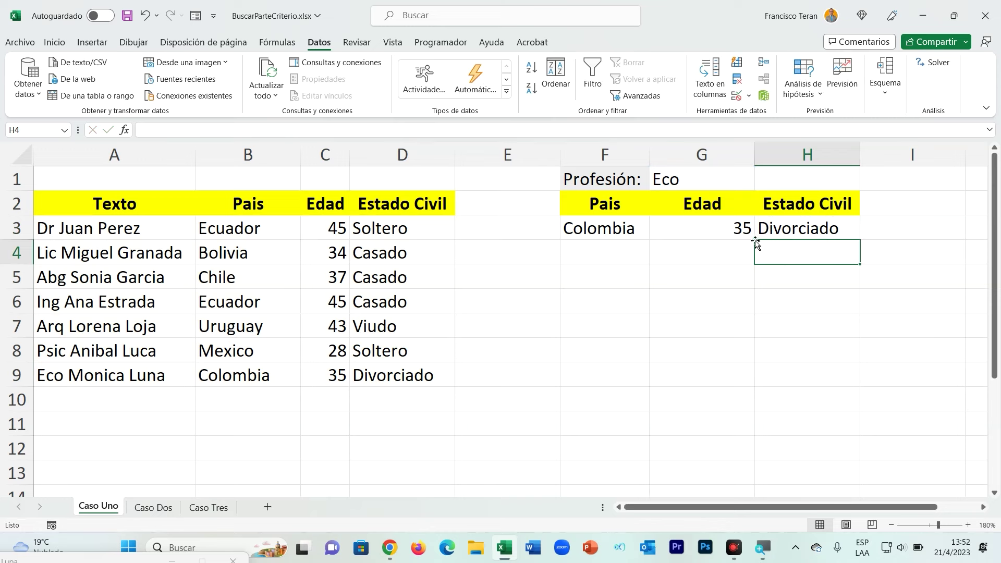
left_click(719, 230)
left_click_drag(599, 229, 782, 229)
left_click(737, 180)
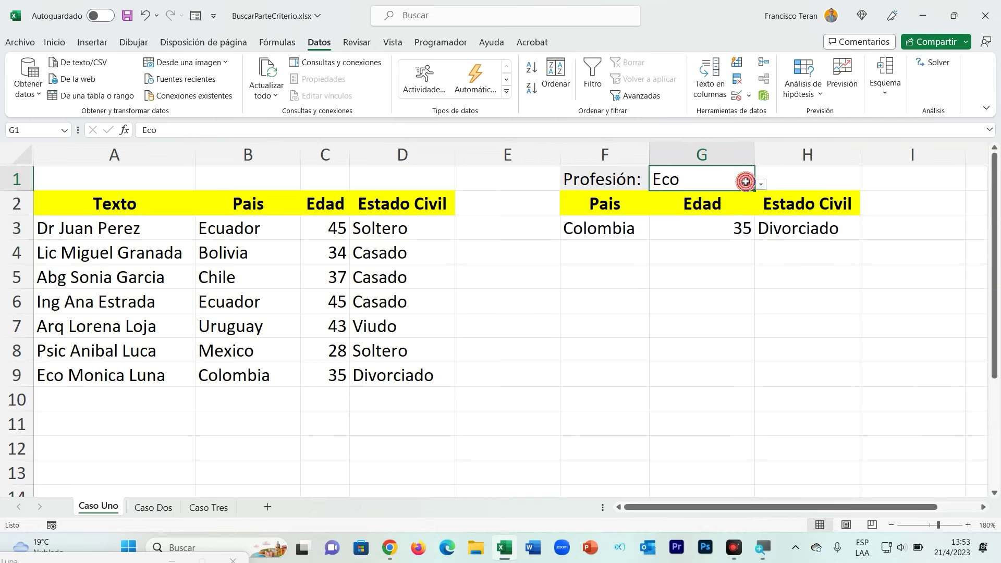
Step: Cycle G1 through Abg, Arq and back to Abg, then review F3's formula
left_click(761, 185)
left_click(711, 218)
left_click(760, 186)
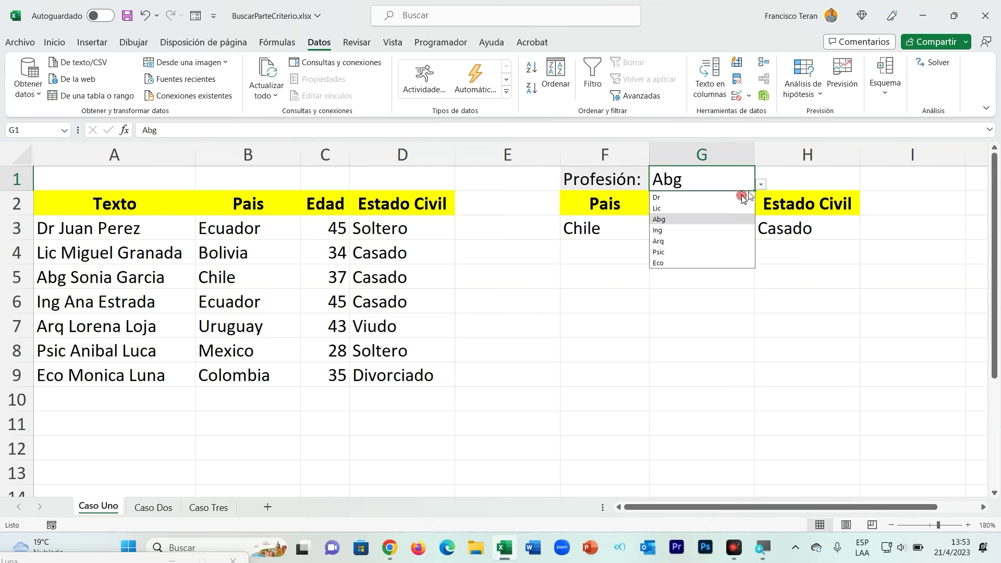
left_click(693, 242)
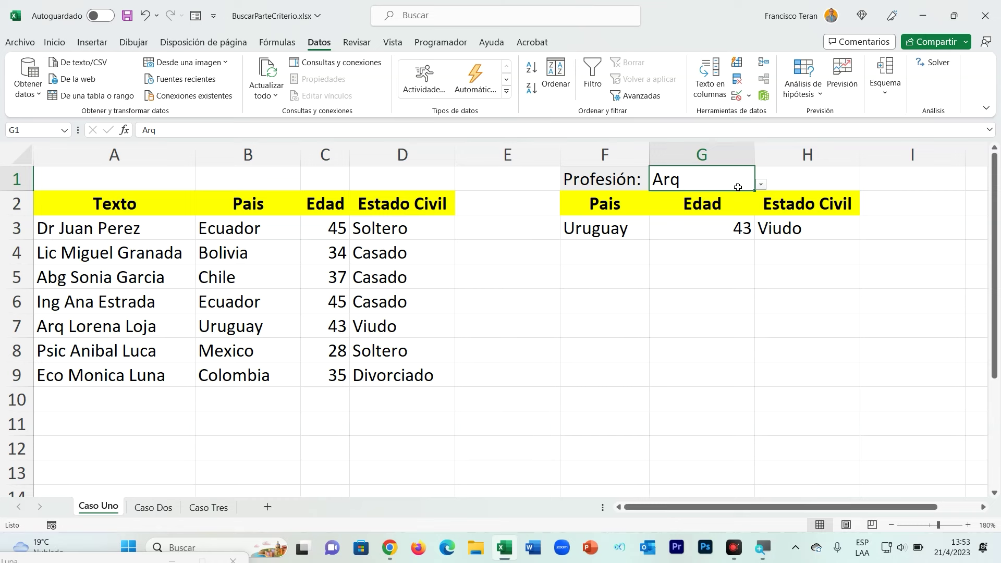
left_click(760, 184)
left_click(692, 219)
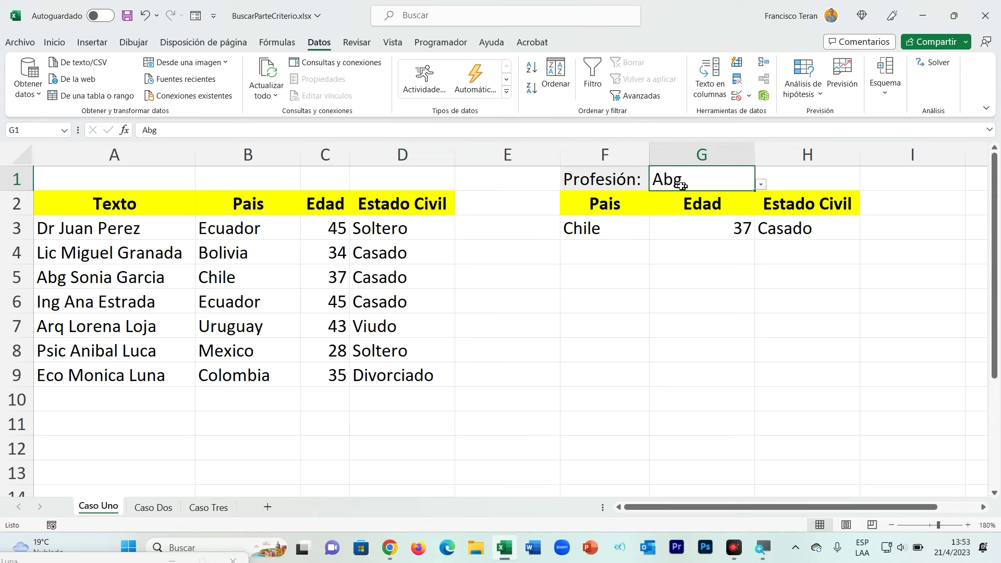
left_click(631, 229)
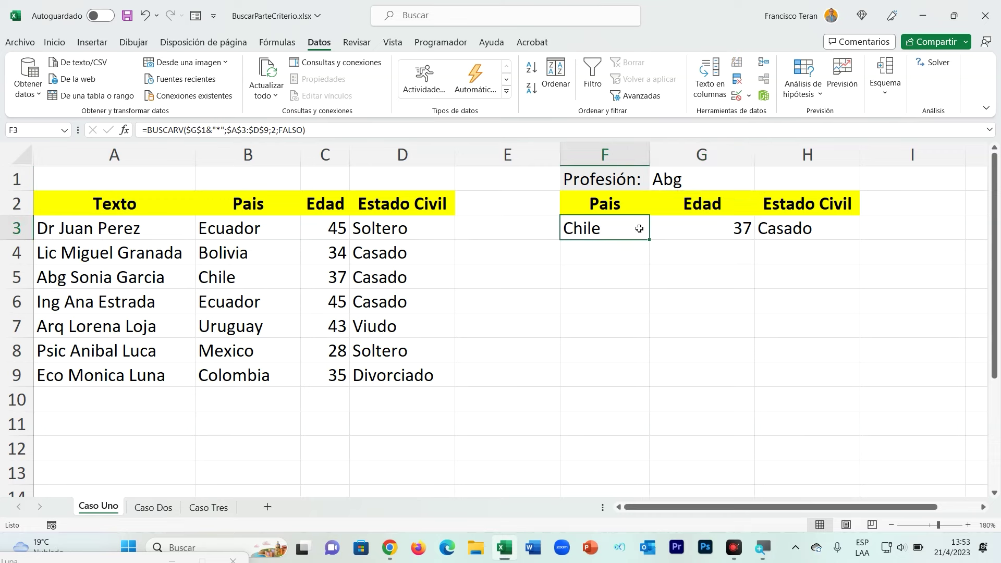
left_click(156, 508)
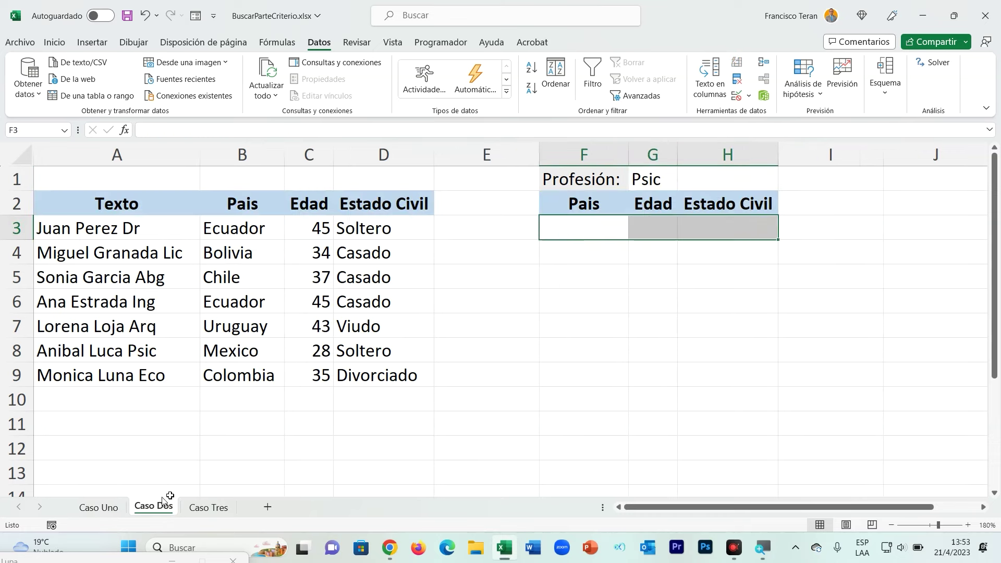
Step: On Caso Dos, replace Psic with Ing in G1's profession dropdown
left_click(243, 305)
left_click(179, 256)
left_click_drag(151, 226, 193, 354)
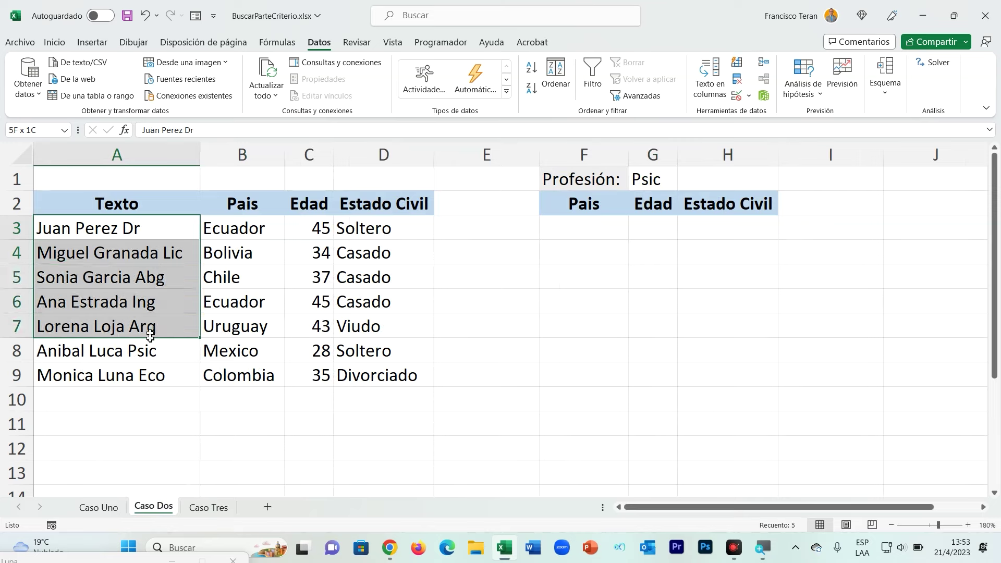
left_click(668, 179)
left_click(684, 183)
left_click(685, 184)
left_click(685, 184)
left_click(652, 230)
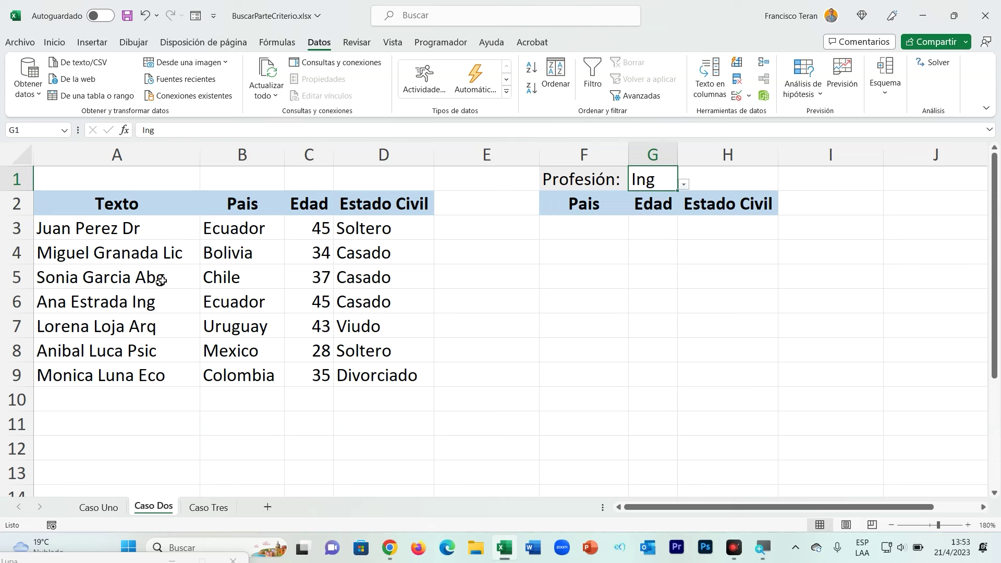
left_click(575, 227)
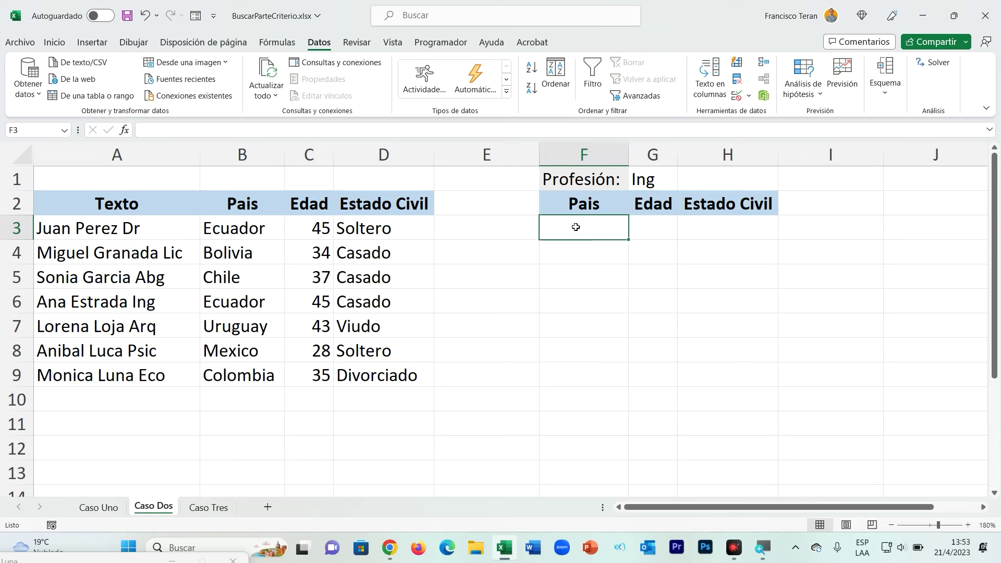
Step: Enter =BUSCARV("*"&G1;A3:D9;2;FALSO) in F3 with an ends-with wildcard
type("=bus")
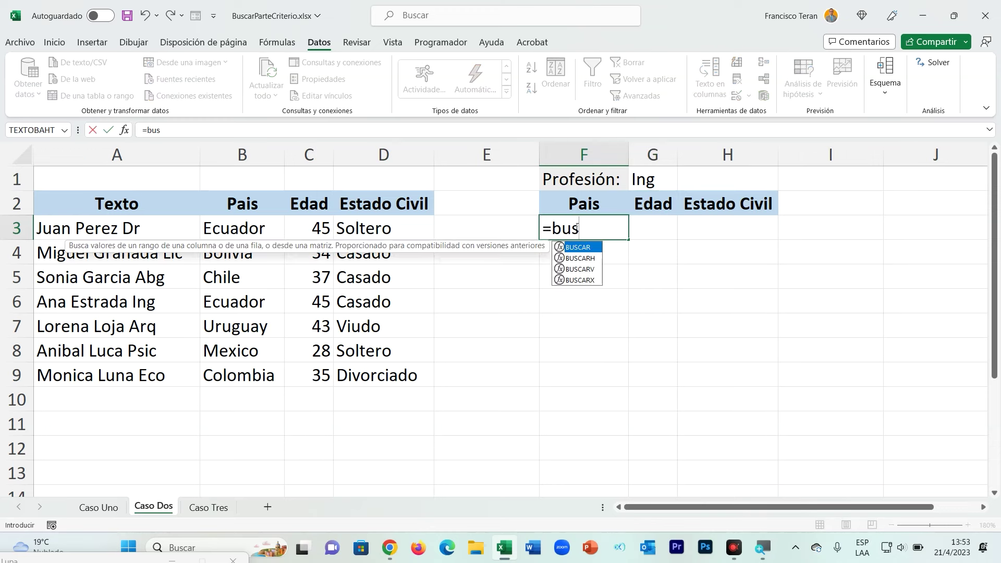
key("Down")
key("Down")
key("Tab")
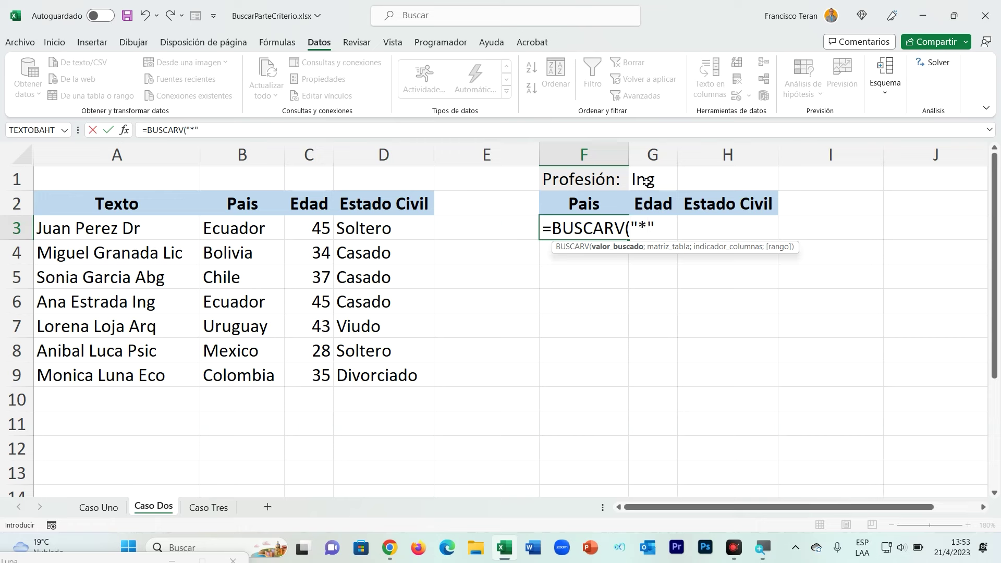
type("&")
left_click(652, 179)
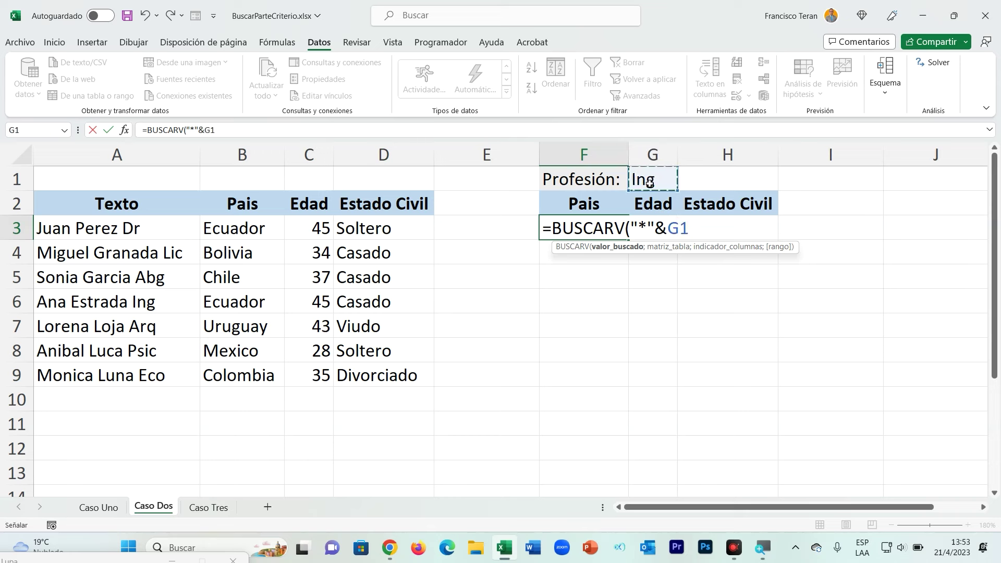
type(";")
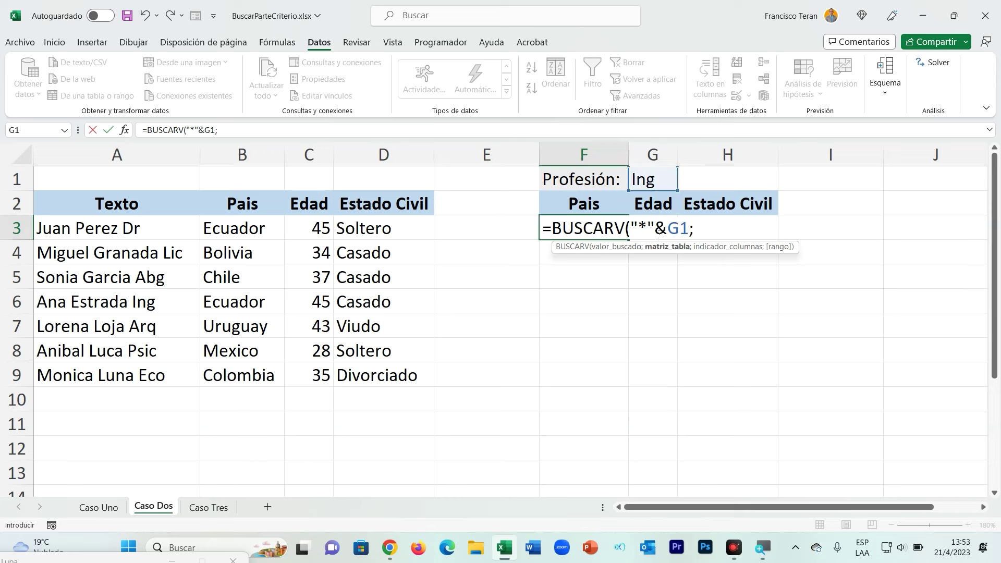
left_click(625, 247)
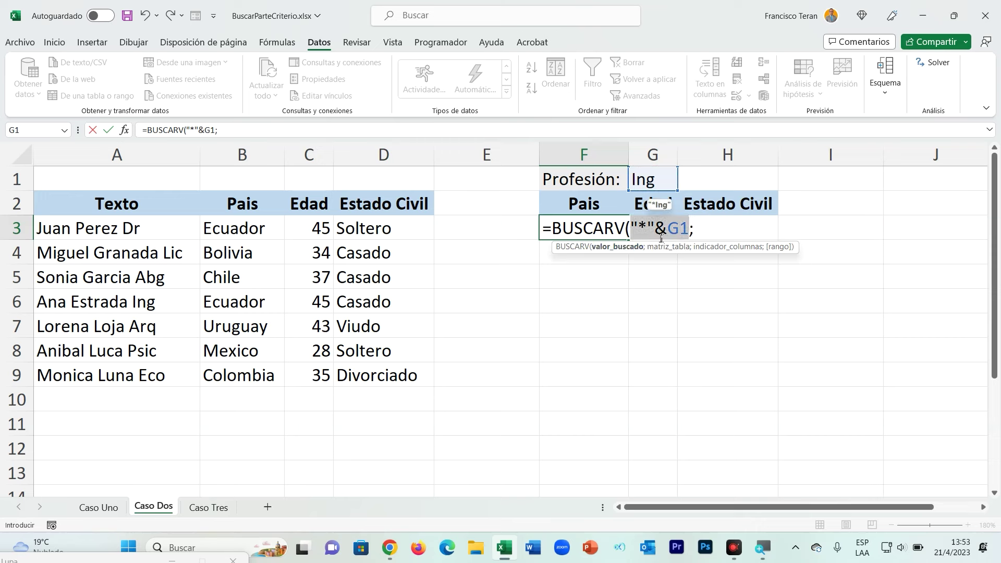
left_click(712, 230)
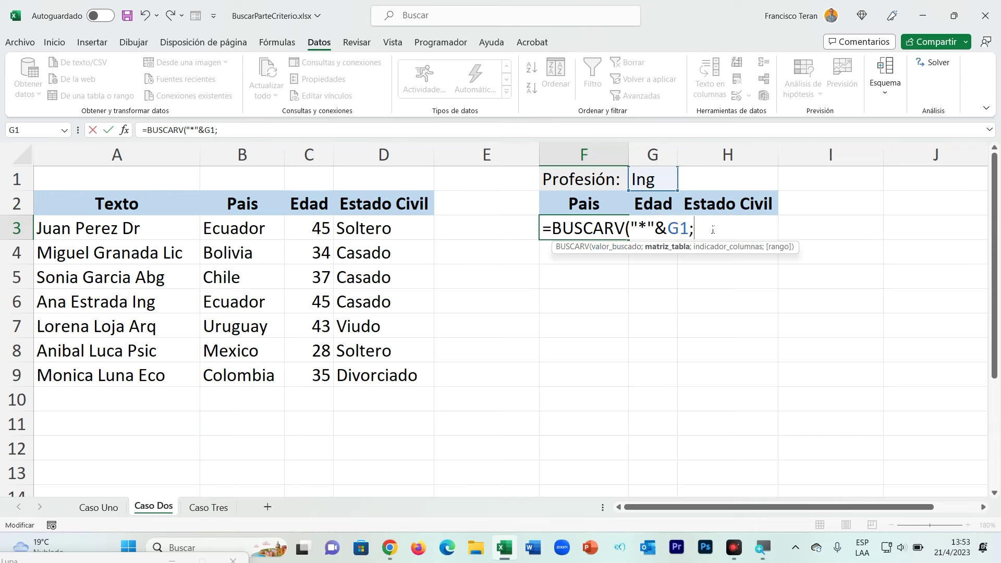
mouse_move(101, 232)
left_mouse_down()
mouse_move(405, 342)
mouse_move(409, 371)
left_mouse_up()
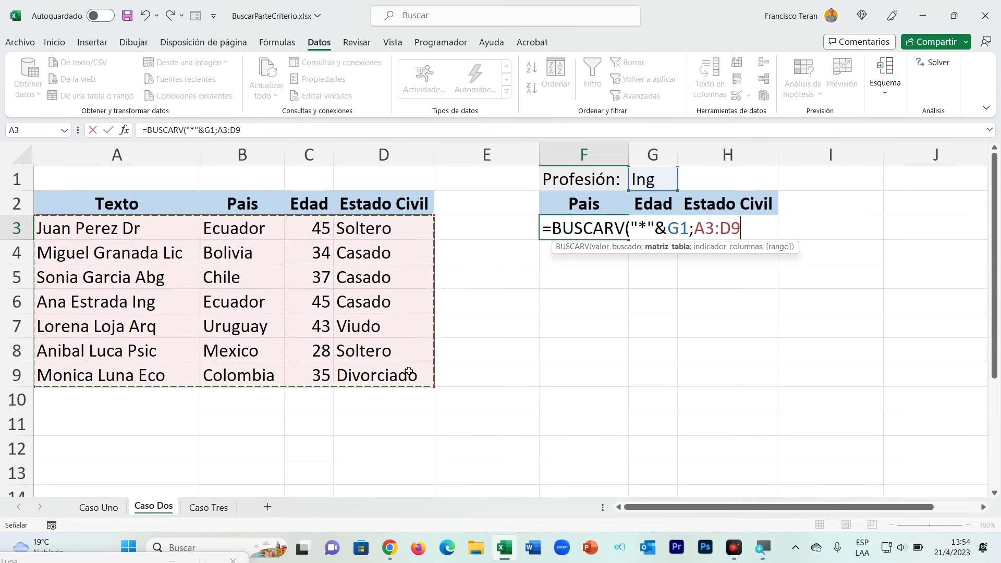
type(";")
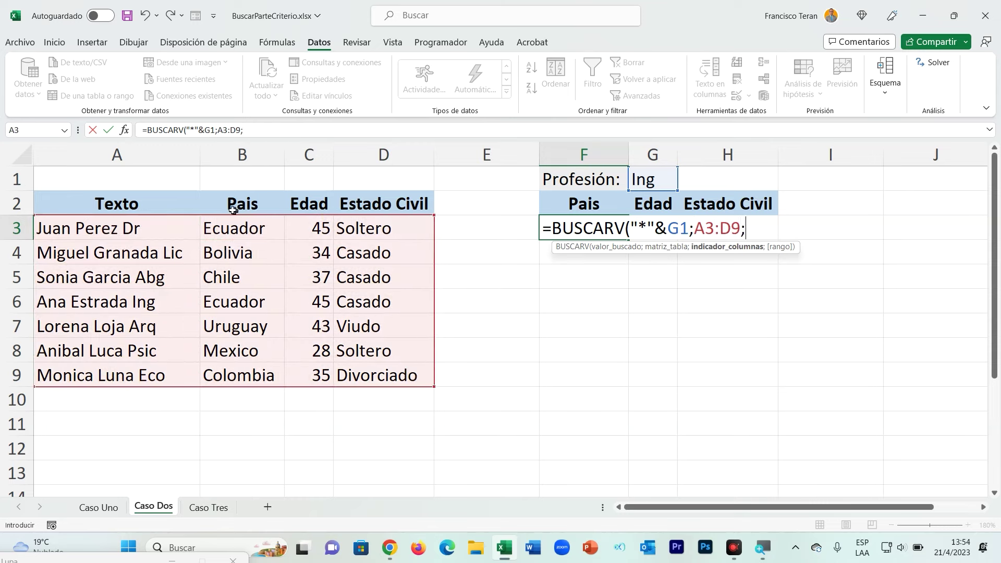
type("2;")
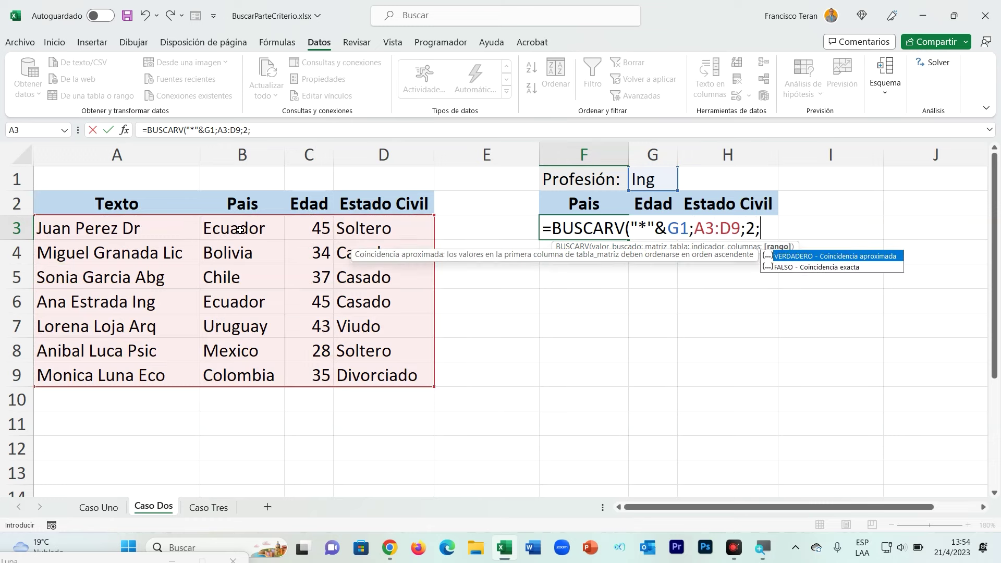
key("Down")
key("Tab")
type(")")
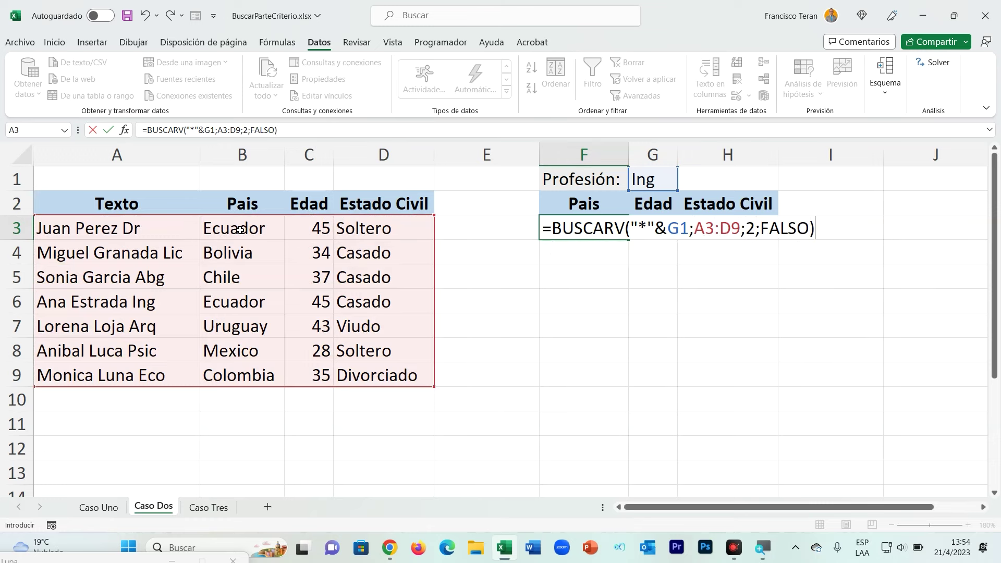
Step: Make the G1 and A3:D9 references absolute and commit, returning Ecuador
left_click(607, 246)
left_click(624, 248)
key("F4")
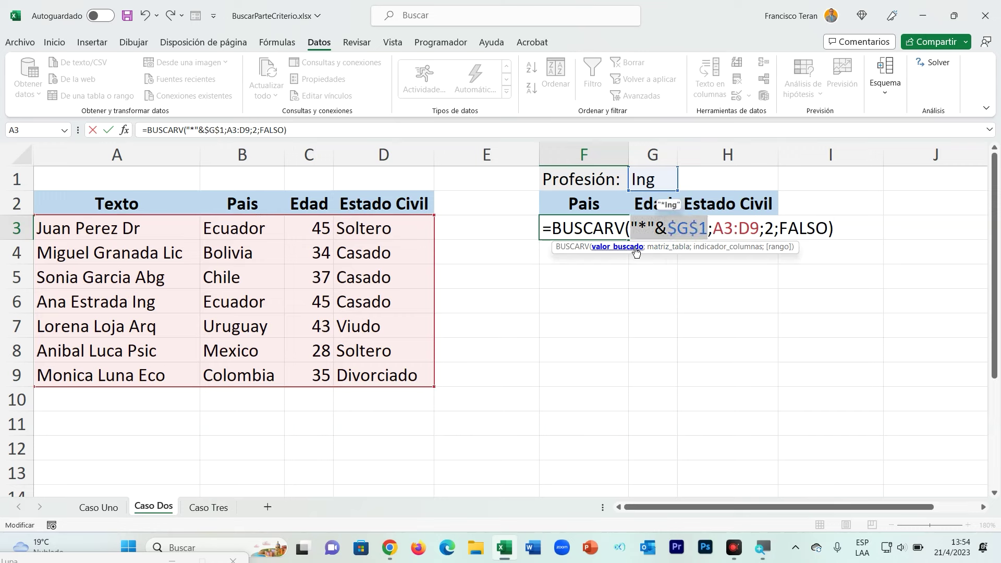
left_click(667, 248)
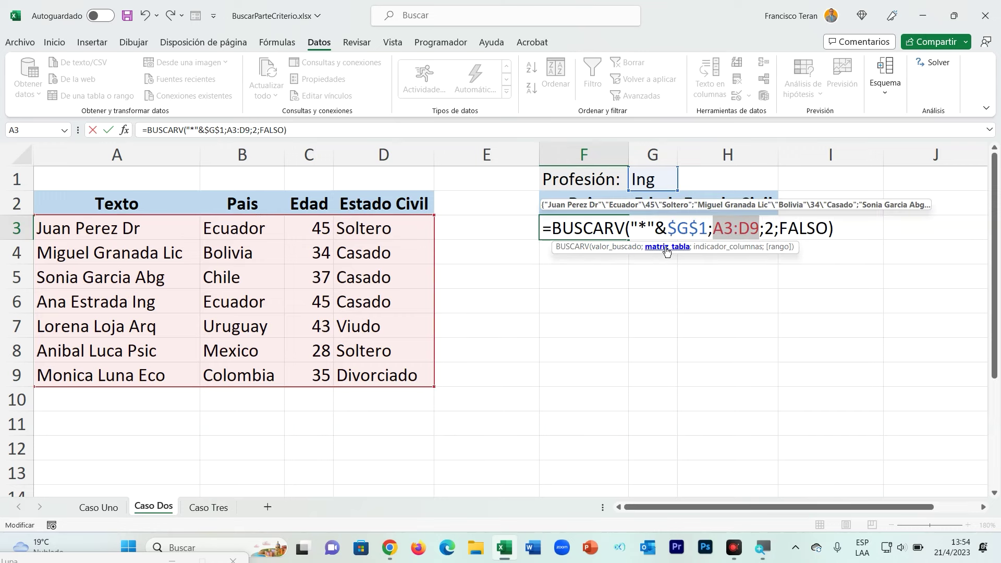
key("F4")
key("Return")
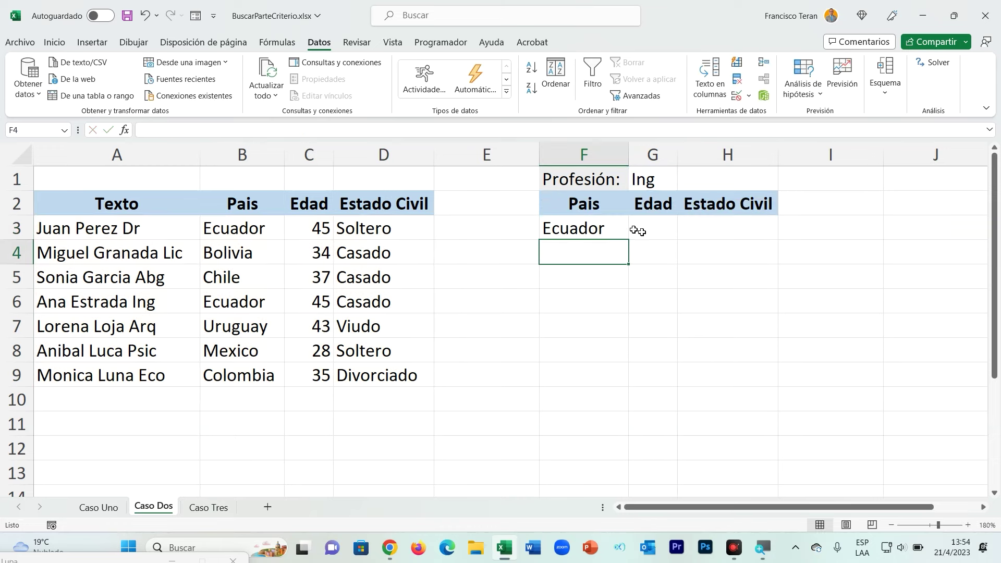
Step: Fill F3 across to H3 and set G3's column index to 3 for Edad (45)
left_click(617, 234)
left_click_drag(628, 239, 761, 243)
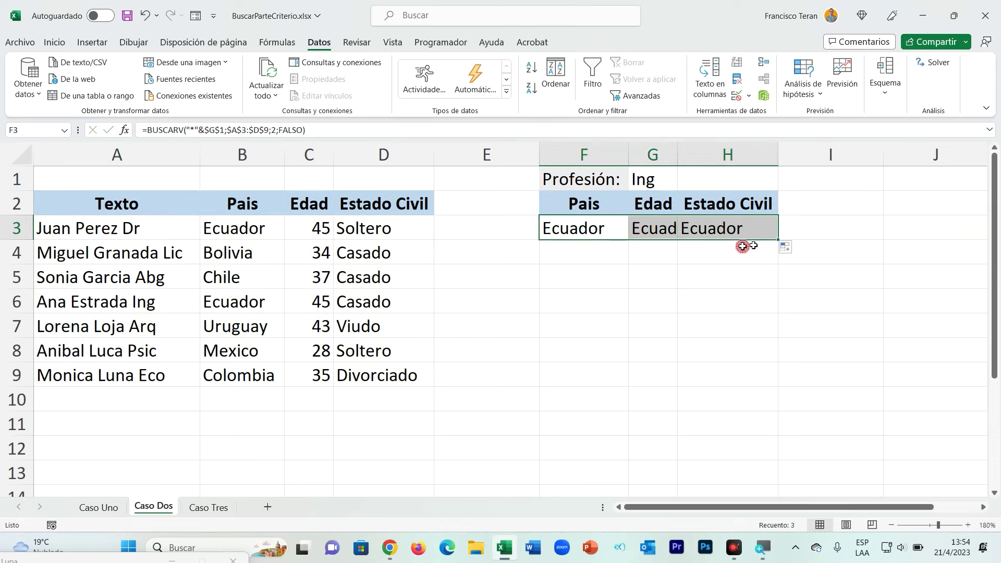
double_click(663, 230)
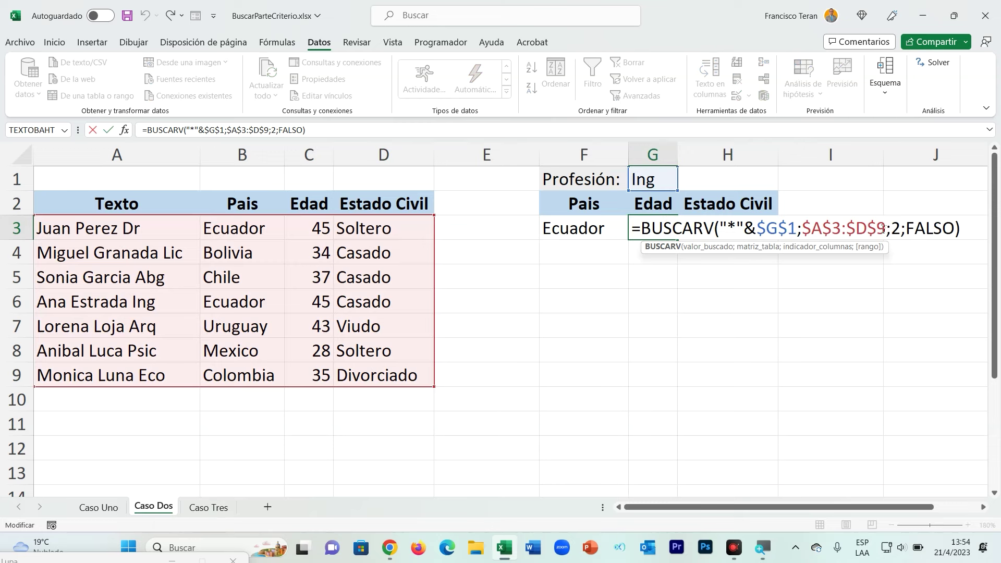
key("End")
key("Left")
key("Left")
key("Left")
key("BackSpace")
type("3")
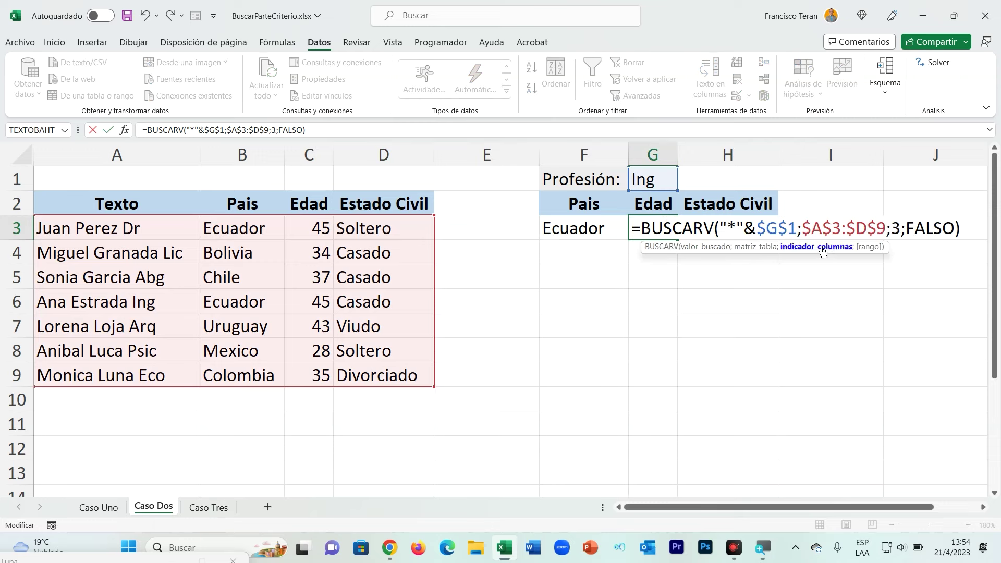
key("Return")
Step: Set H3's column index to 4 so Estado Civil returns Casado
double_click(745, 233)
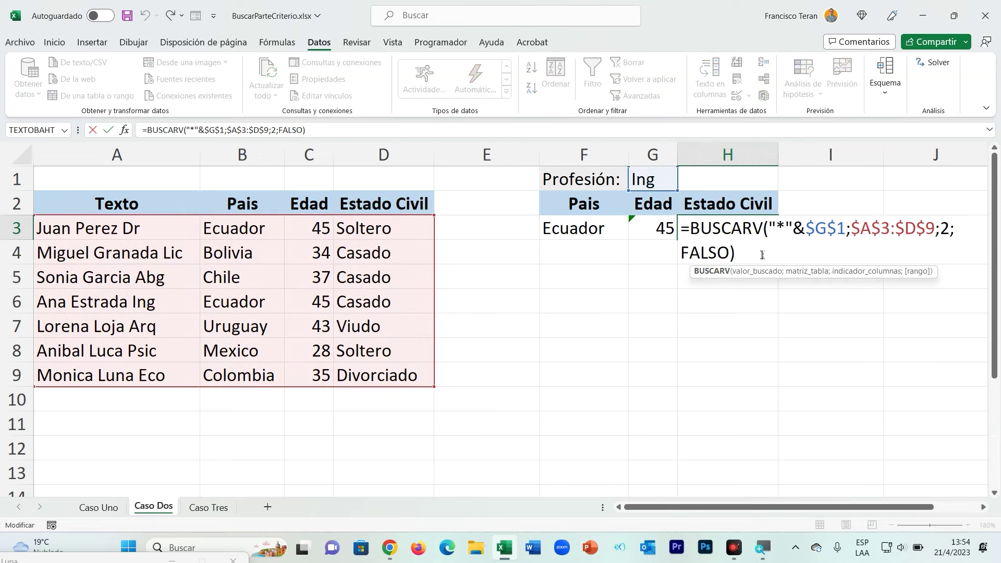
key("End")
key("Left")
key("Left")
key("Left")
key("BackSpace")
type("4")
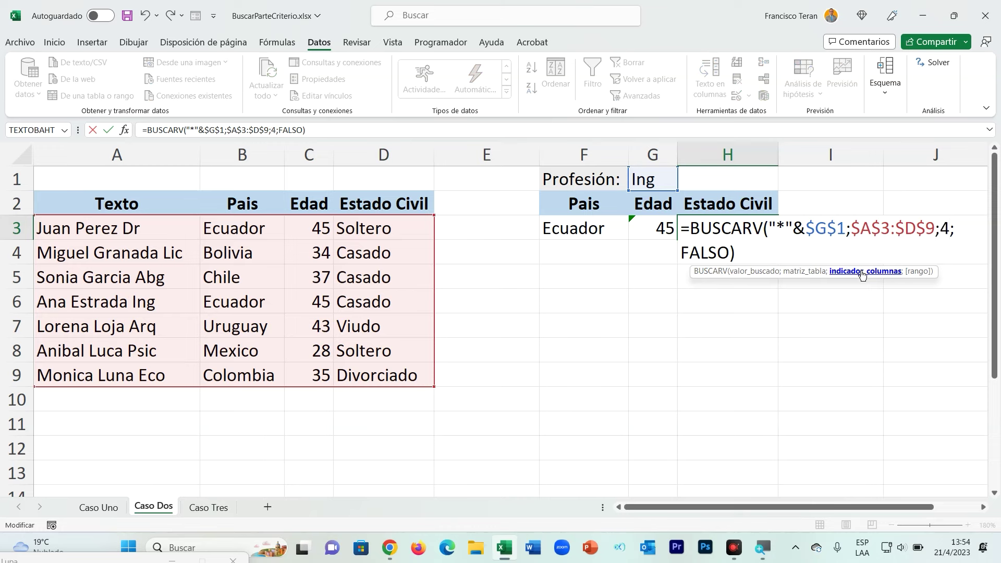
key("Return")
left_click(740, 228)
left_click(670, 180)
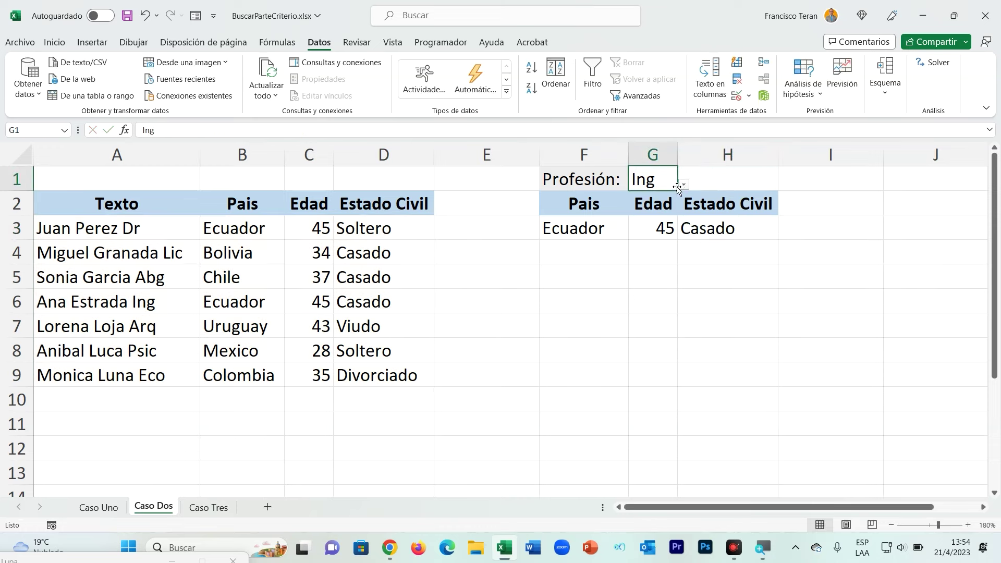
Step: Pick Abg, then Psic, from G1's profession dropdown so results show Mexico, 28, Soltero
left_click(684, 184)
left_click(651, 219)
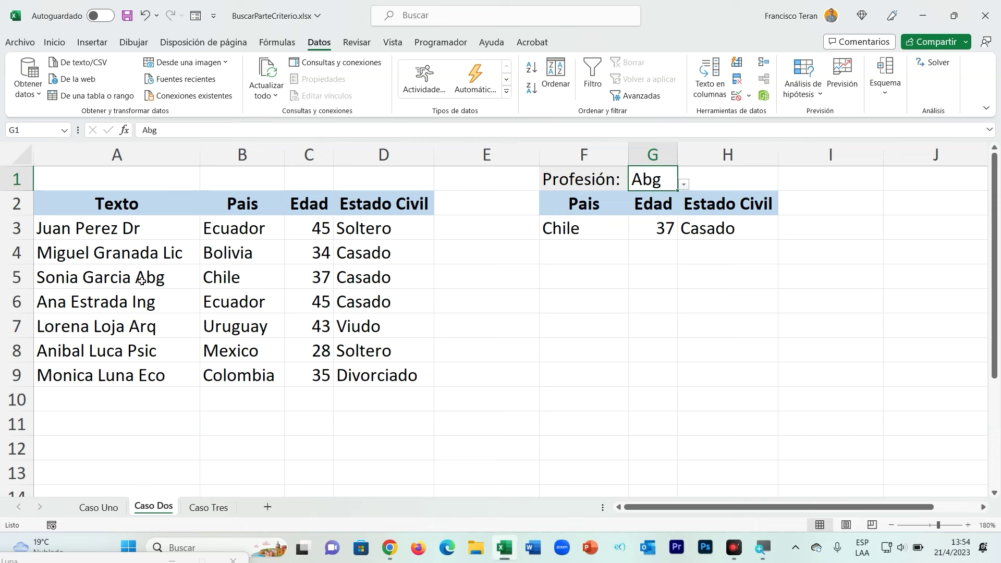
left_click(684, 186)
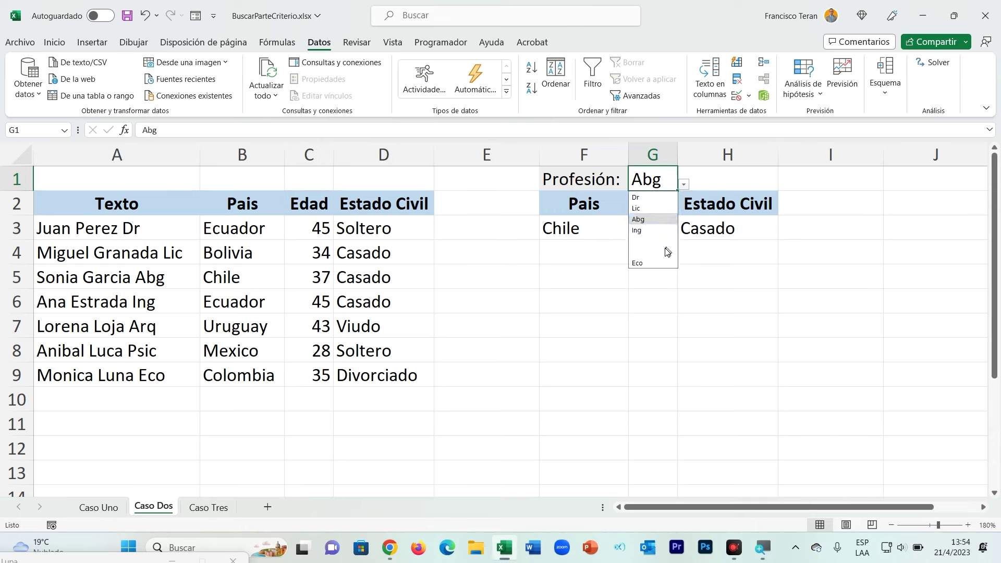
left_click(653, 250)
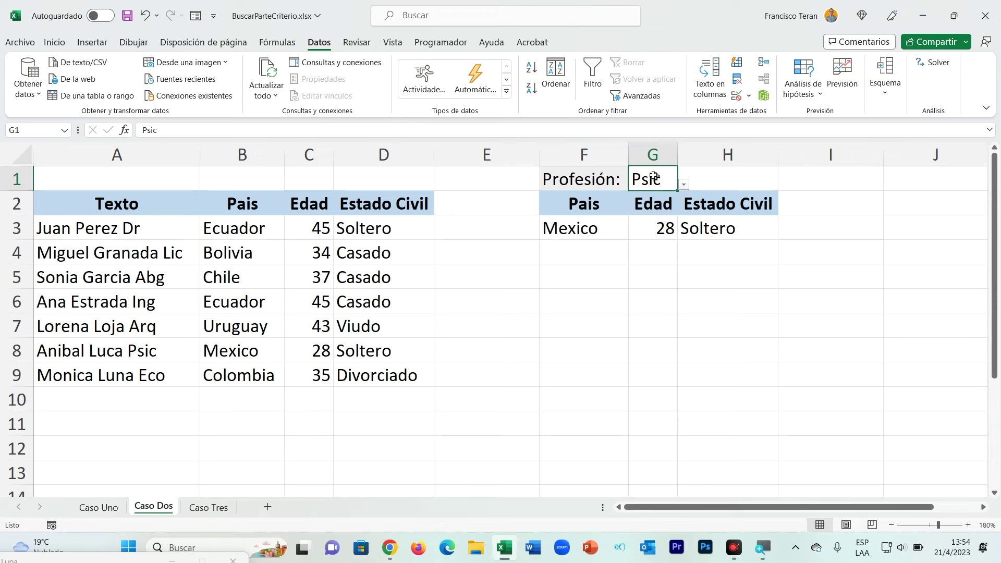
Step: Review F3's lookup formula and the $G$1 value without changing it, then go to Caso Tres
double_click(570, 230)
left_click_drag(703, 230, 631, 230)
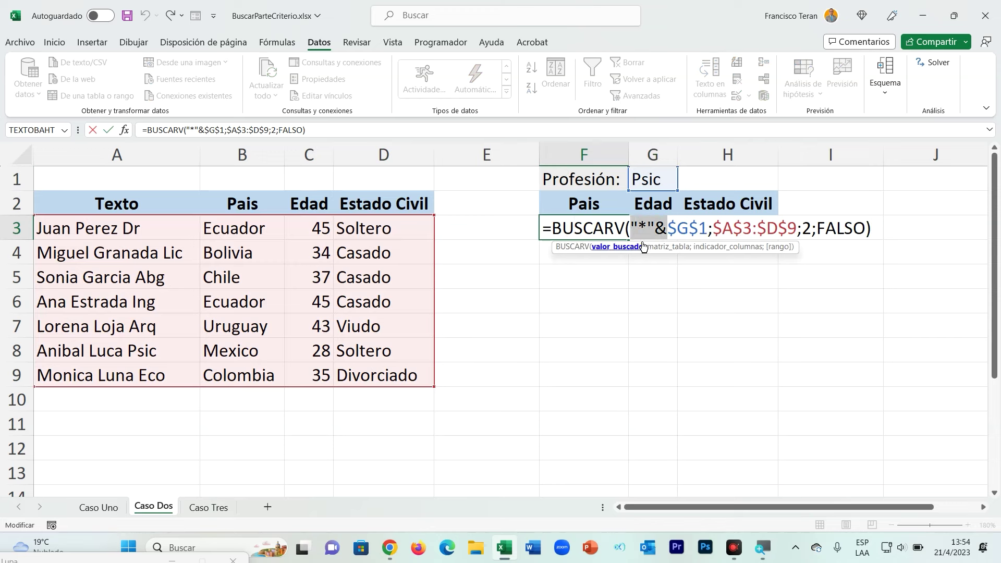
key("Escape")
left_click(644, 226)
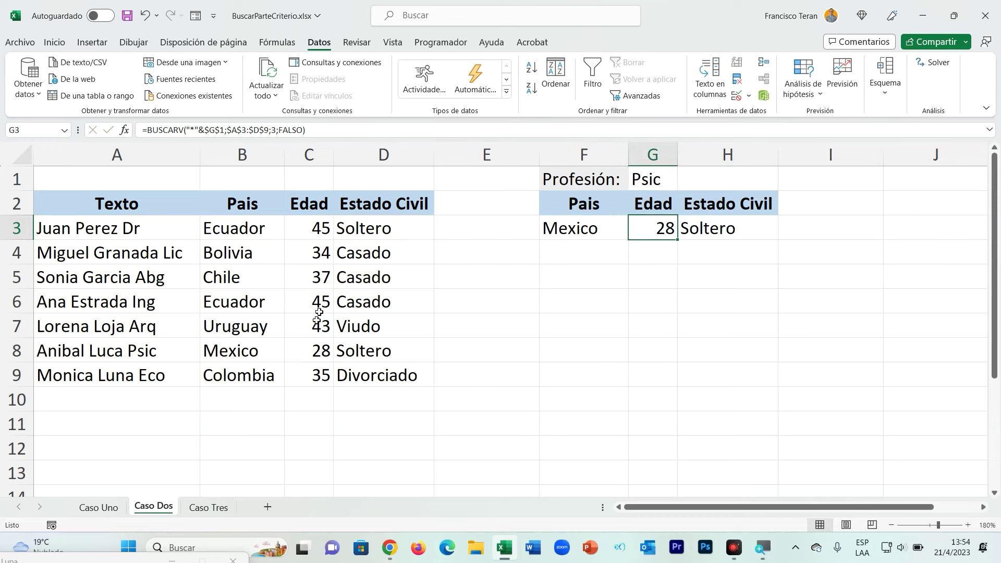
left_click(208, 507)
left_click(190, 254)
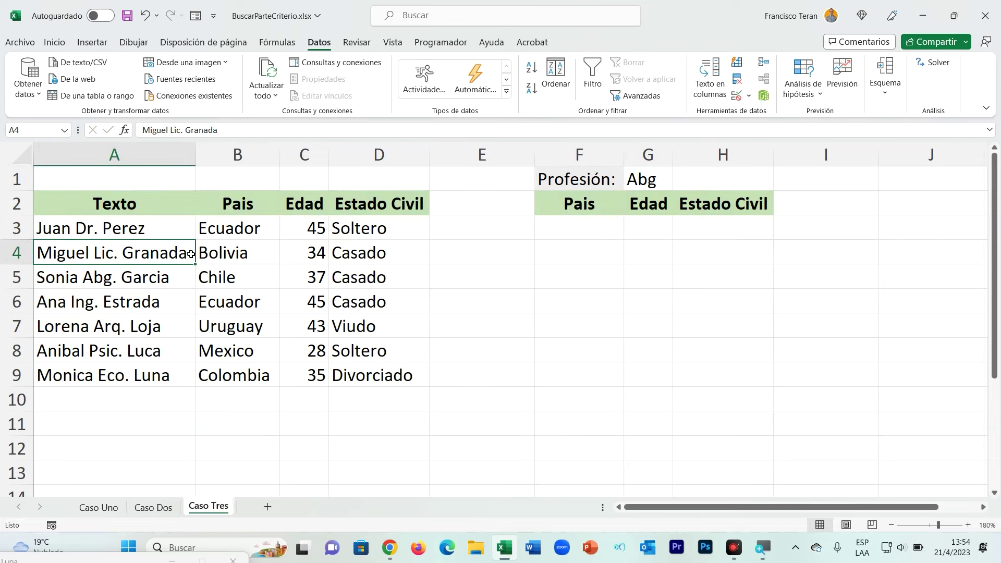
left_click(640, 178)
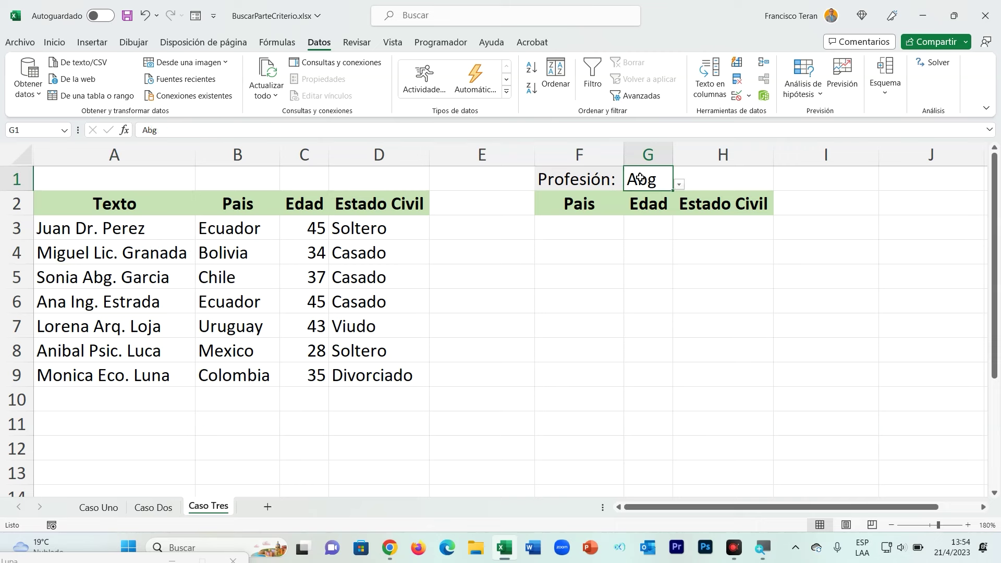
left_click(679, 185)
left_click(648, 252)
left_click(680, 184)
left_click(651, 229)
left_click(594, 226)
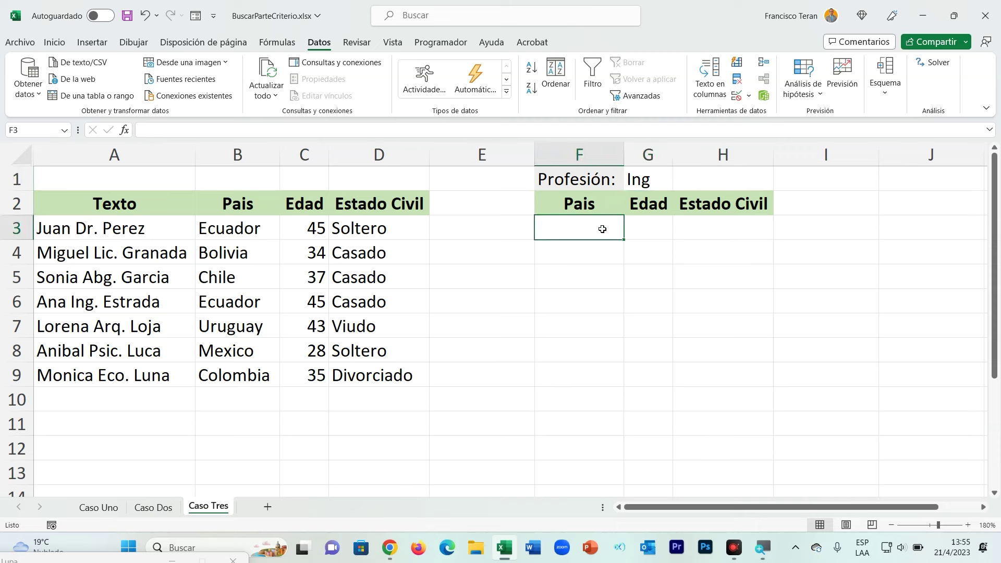
left_click(119, 507)
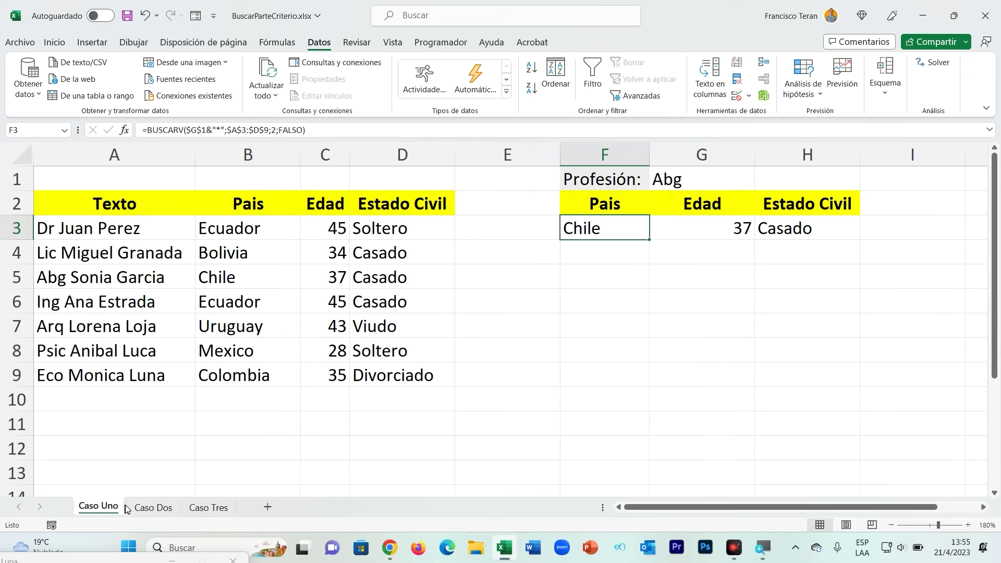
left_click(151, 509)
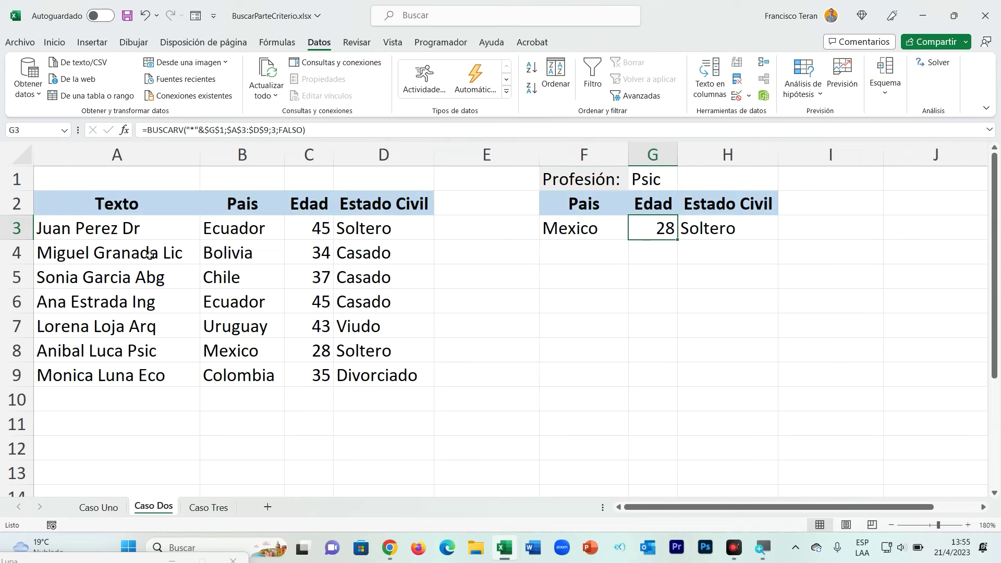
left_click(208, 507)
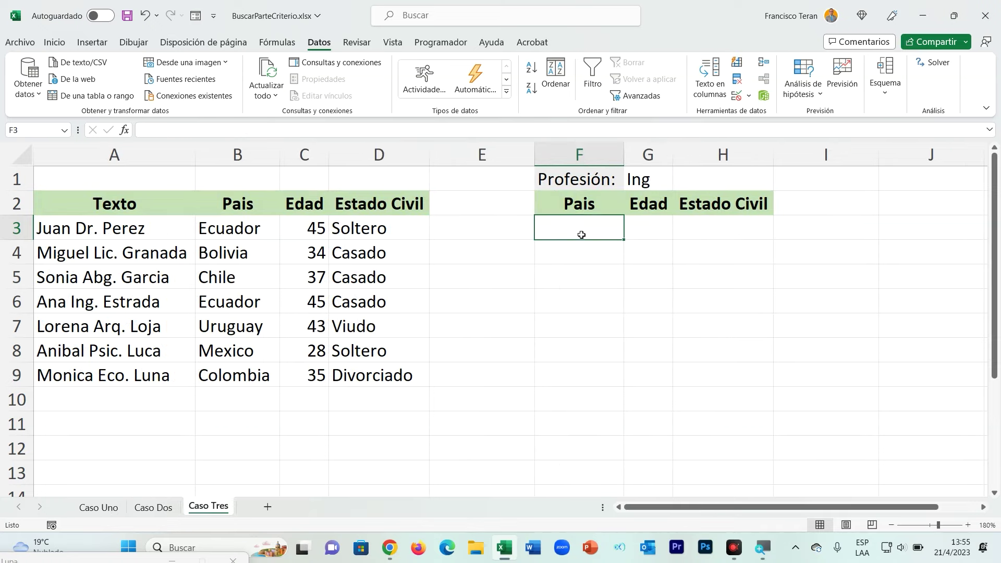
Step: Enter =BUSCARV("*"&G1&"*";A3:D9;2;FALSO) in F3 with a wildcard search on the G1 profession
type("=buscarv")
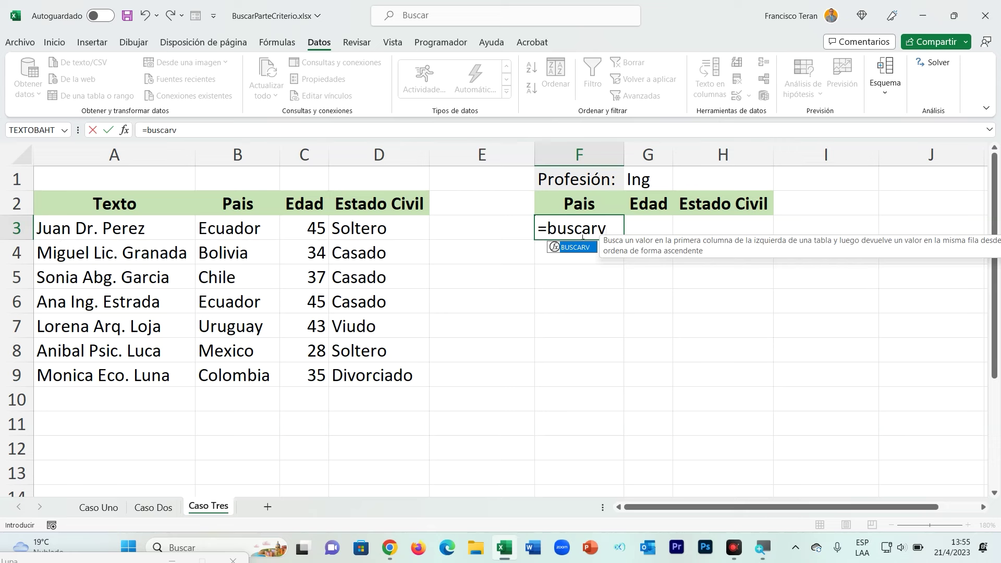
type("(\"*\"&")
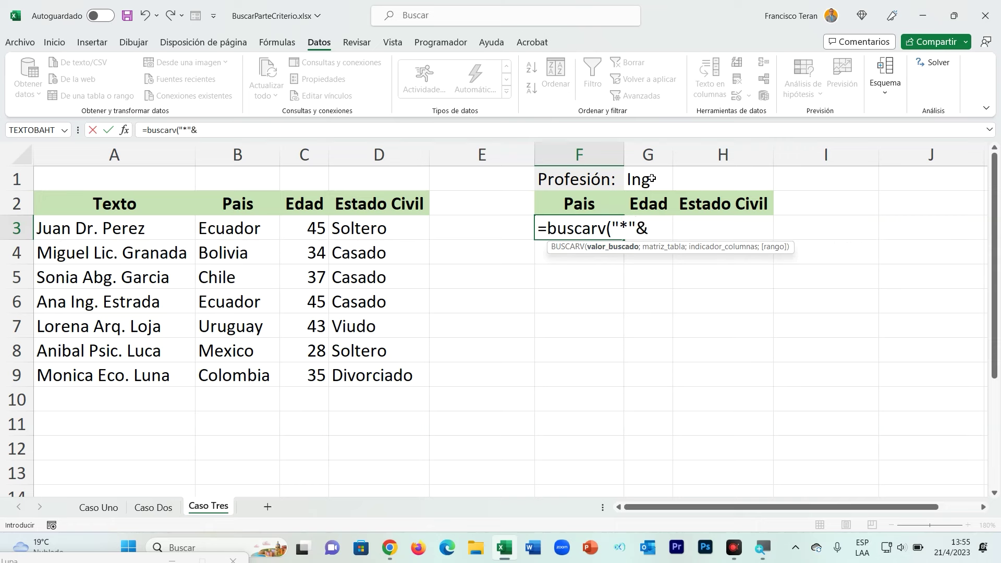
left_click(649, 179)
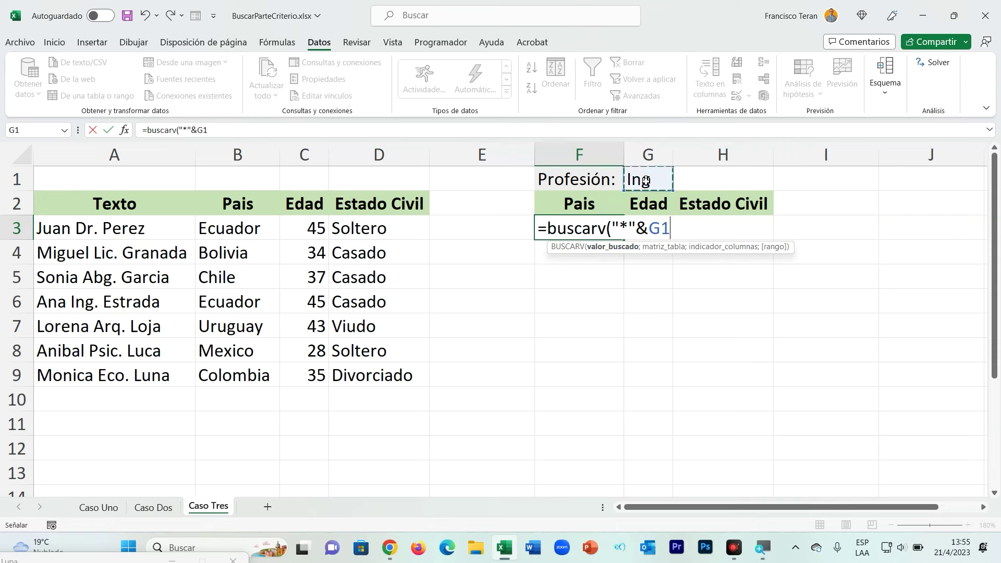
type("&\"*\"")
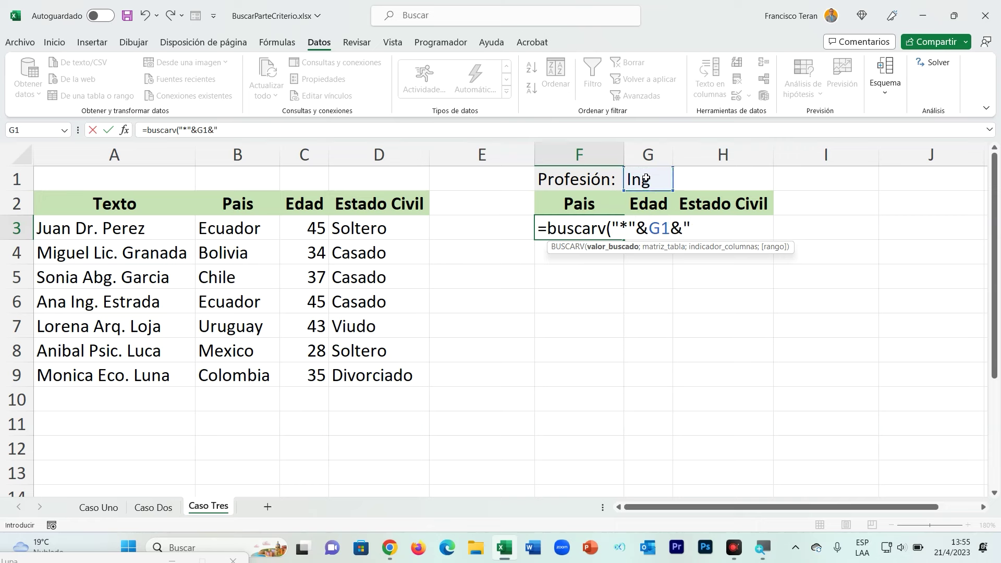
type(";")
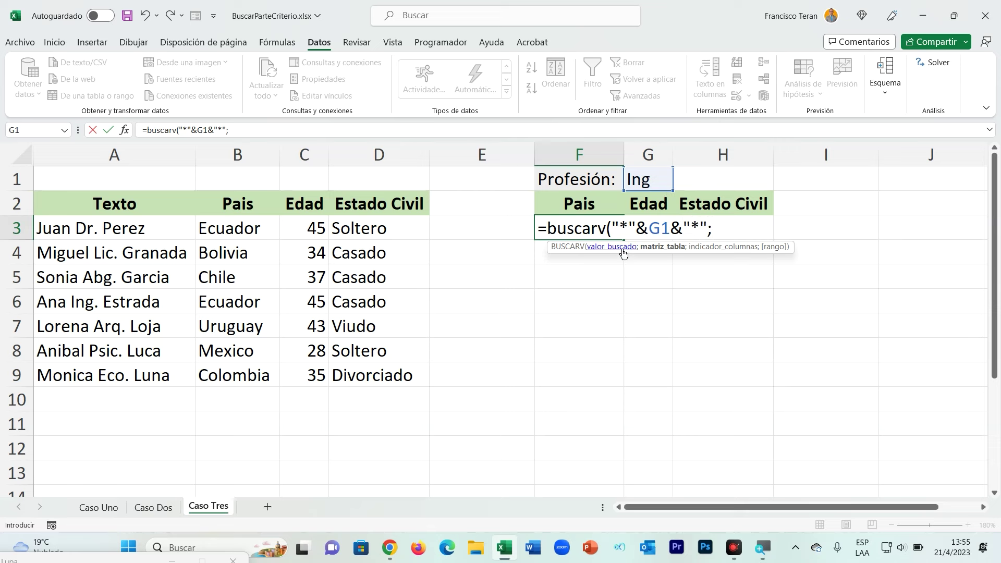
left_click(621, 246)
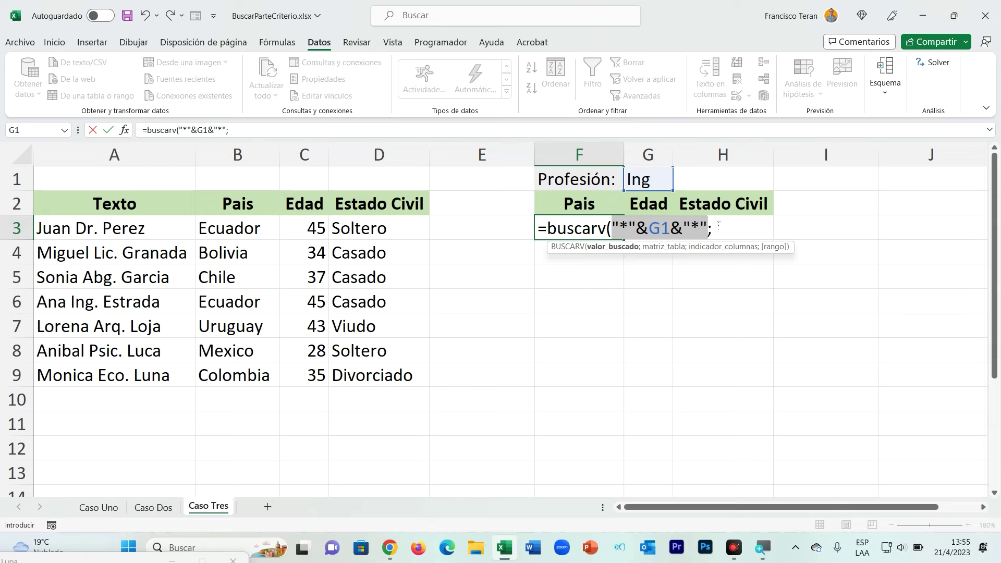
left_click(717, 225)
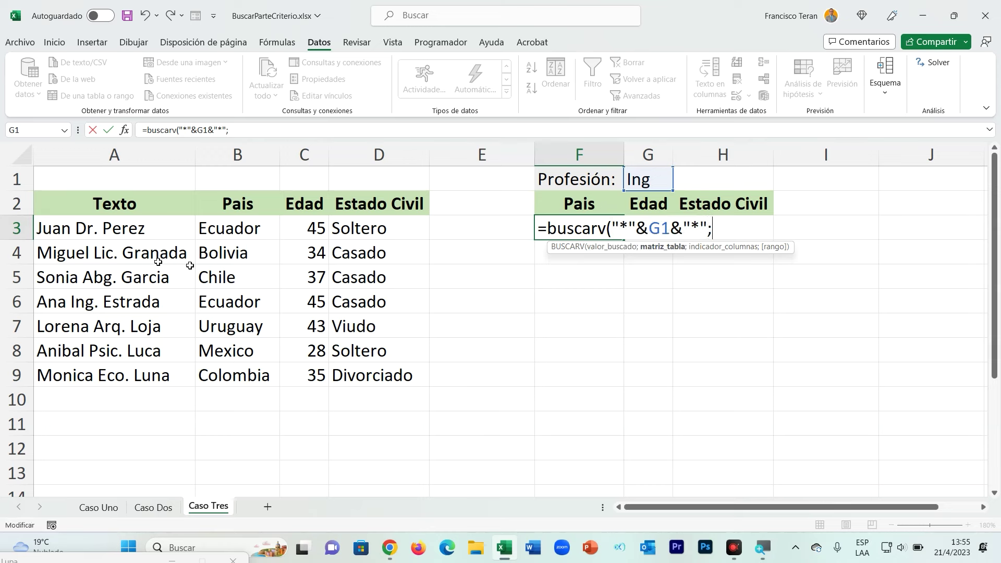
left_click_drag(73, 226, 364, 368)
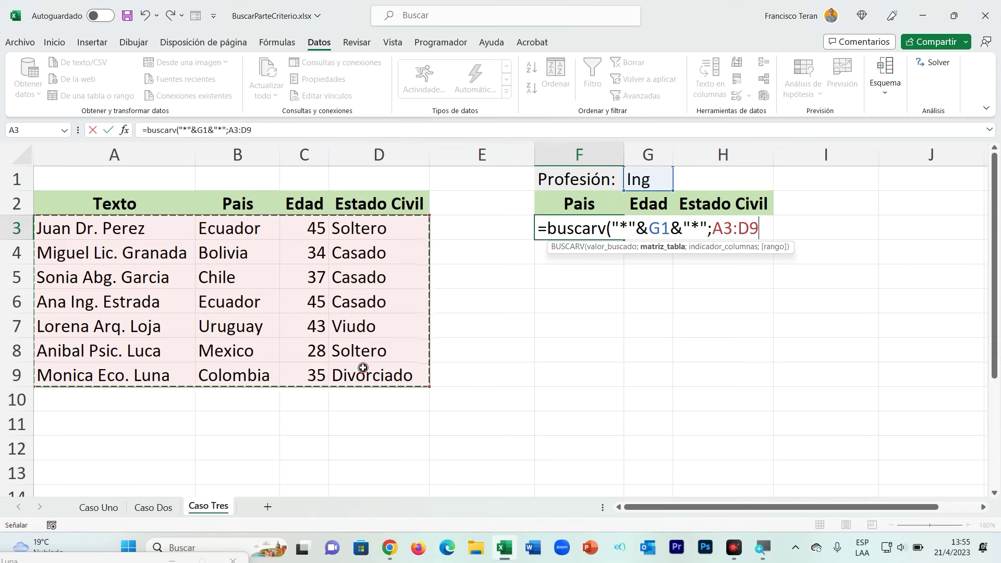
type(";2")
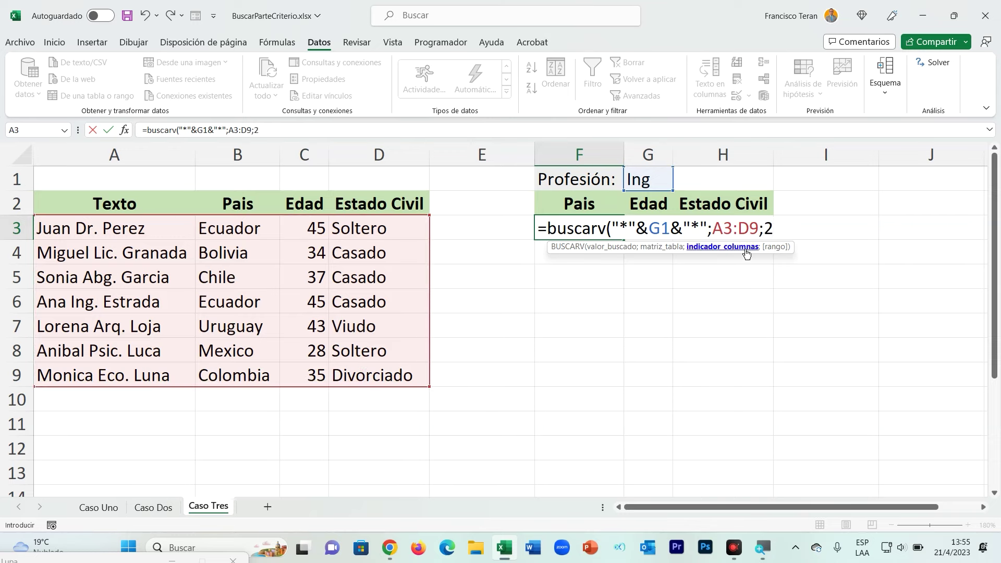
type(";")
key("Down")
key("Tab")
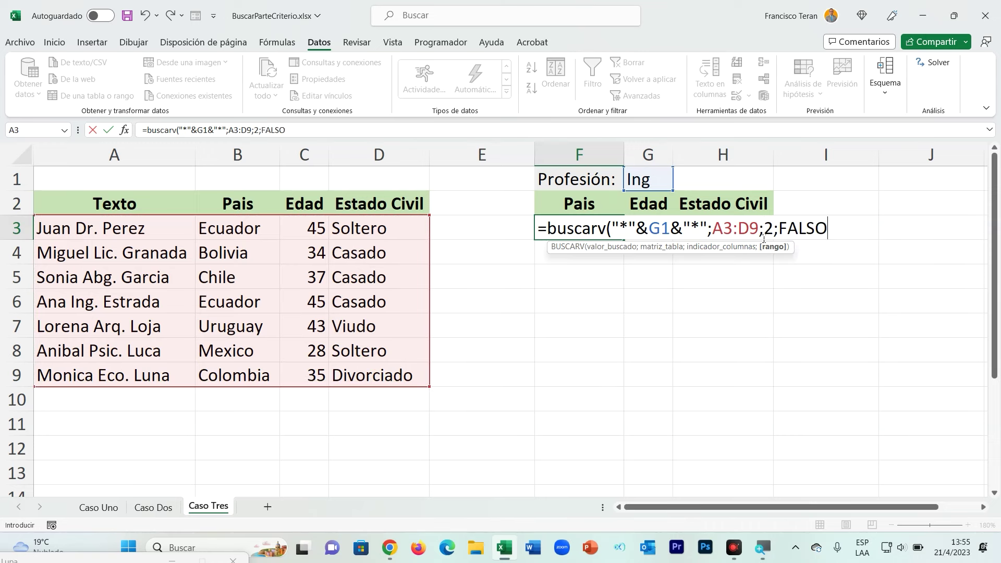
type(")")
Step: Make the G1 and A3:D9 references absolute and confirm, so F3 returns Ecuador
left_click(682, 237)
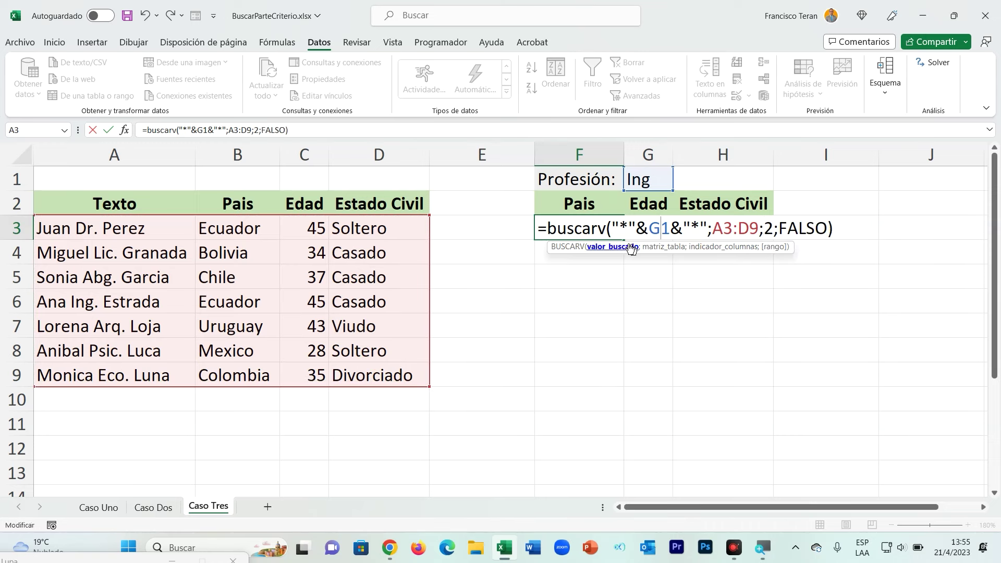
left_click(624, 250)
key("F4")
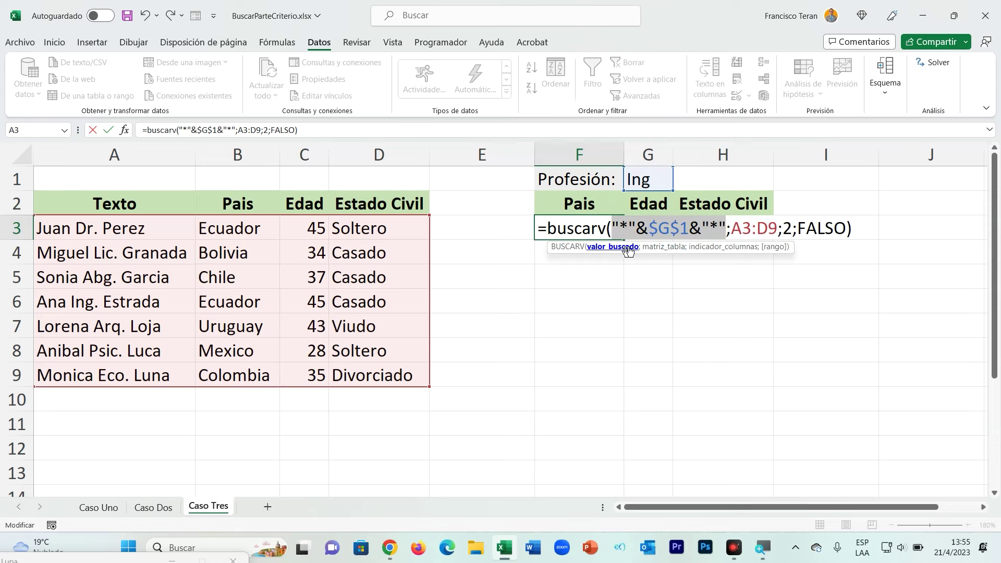
left_click(672, 253)
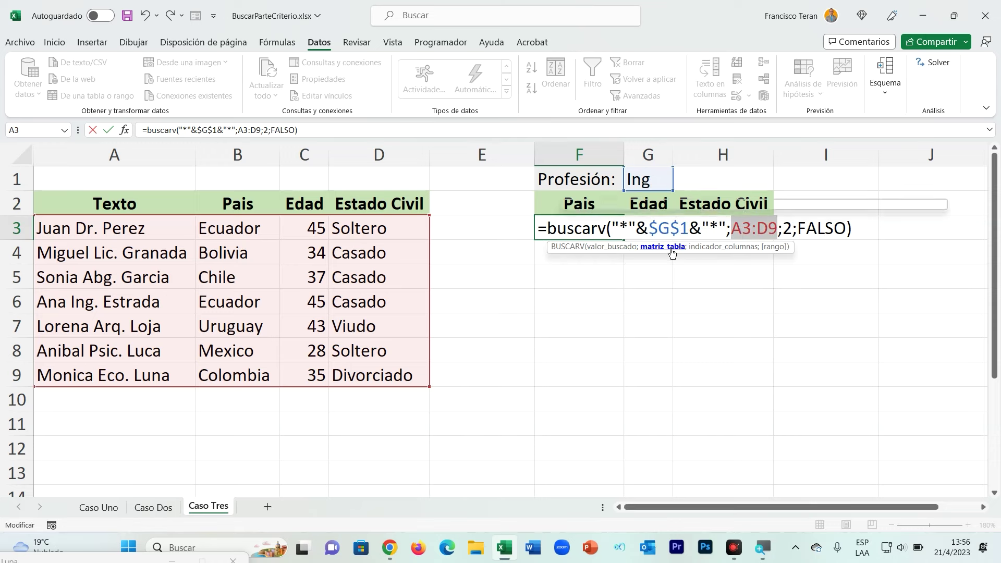
key("F4")
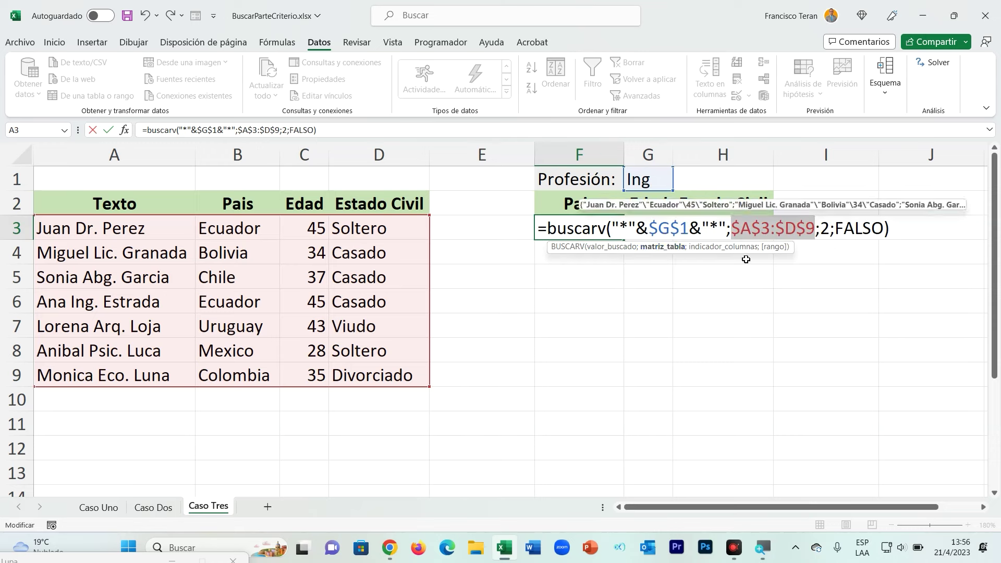
key("Return")
left_click(586, 228)
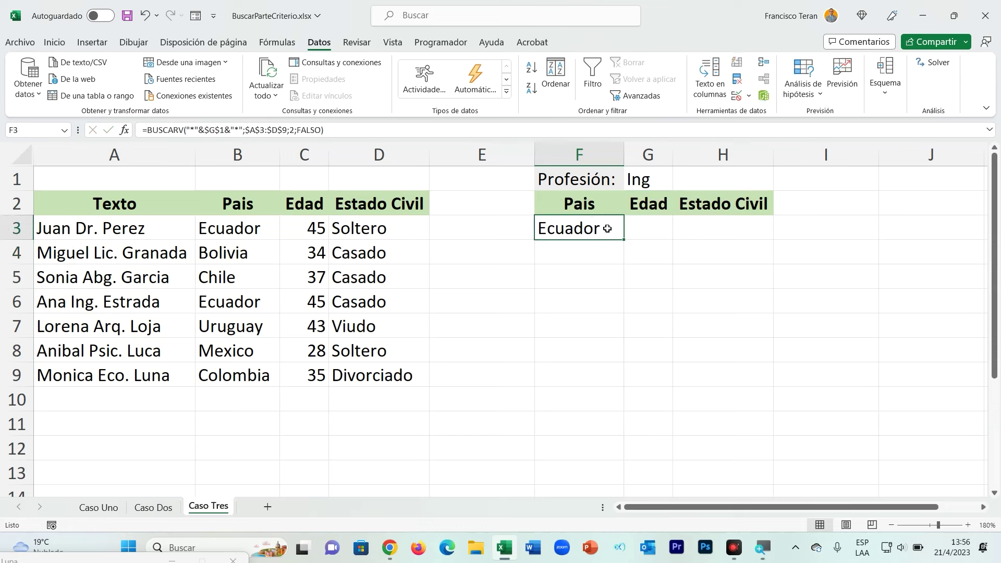
Step: Copy F3's formula to G3:H3 and set G3's column index to 3, returning age 45
left_click_drag(624, 239, 719, 240)
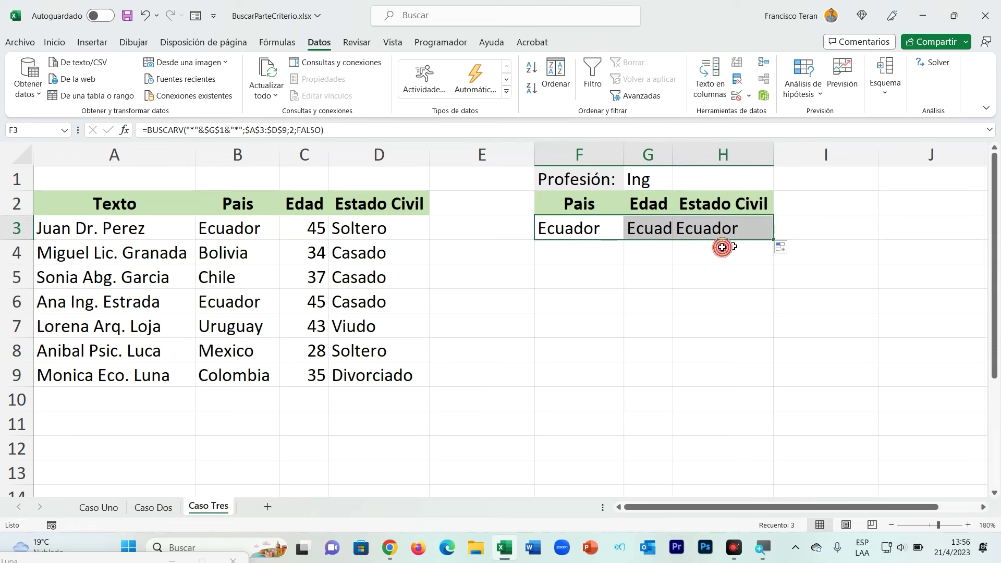
left_click(669, 231)
double_click(669, 231)
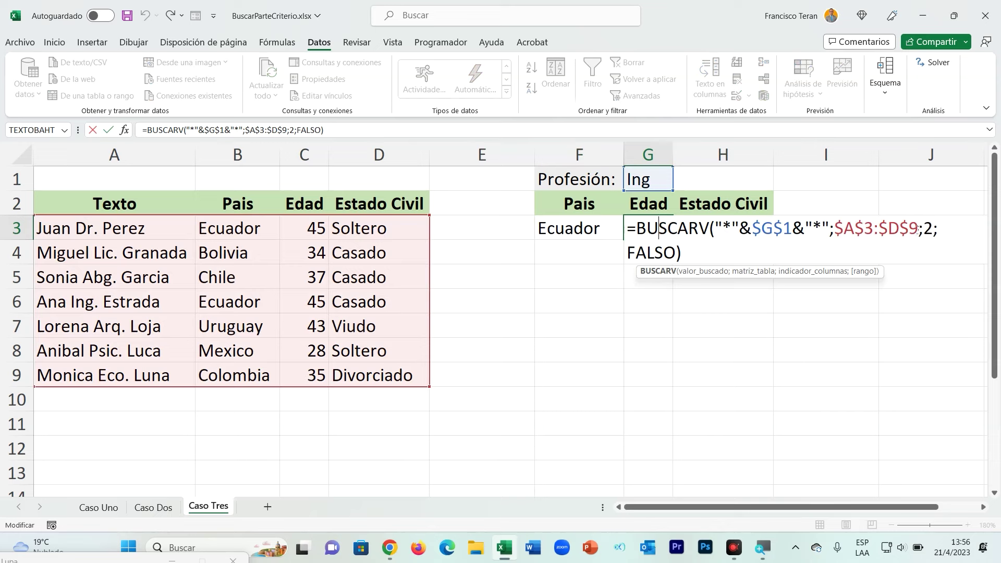
left_click(782, 271)
type("3")
key("Return")
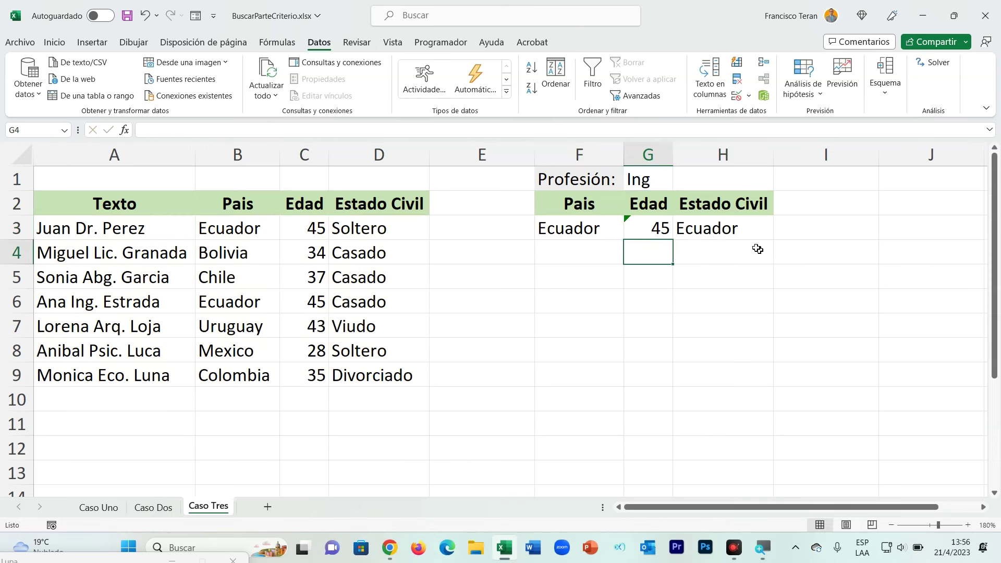
Step: Set H3's column index to 4 so it returns Casado
left_click(740, 229)
double_click(740, 230)
left_click(862, 271)
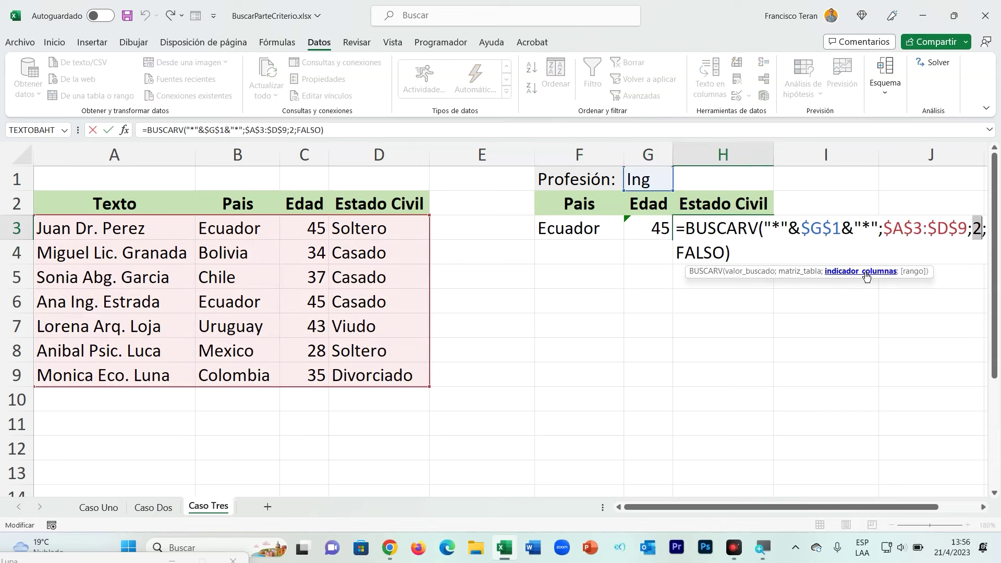
type("4")
key("Return")
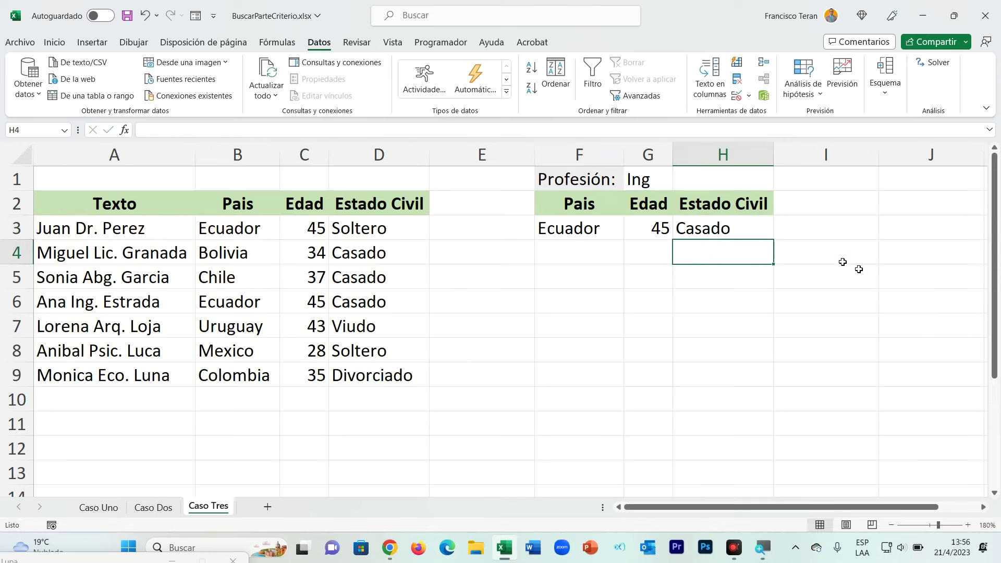
Step: Choose Abg as the profession in G1
left_click(652, 179)
left_click(678, 183)
left_click(654, 217)
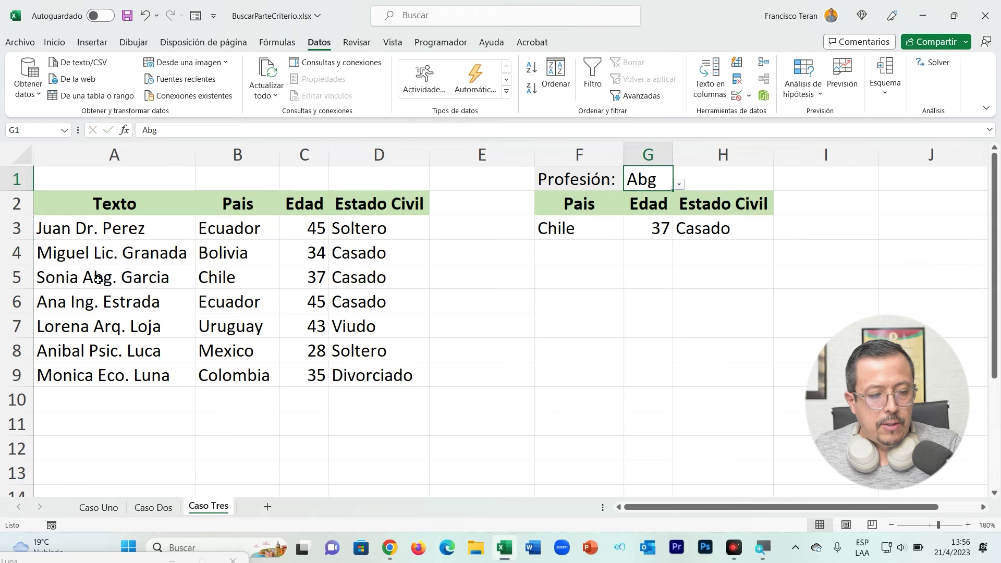
Step: Highlight row 5 for the Abg match, then pick Eco from G1's profession dropdown
left_click_drag(102, 277, 372, 279)
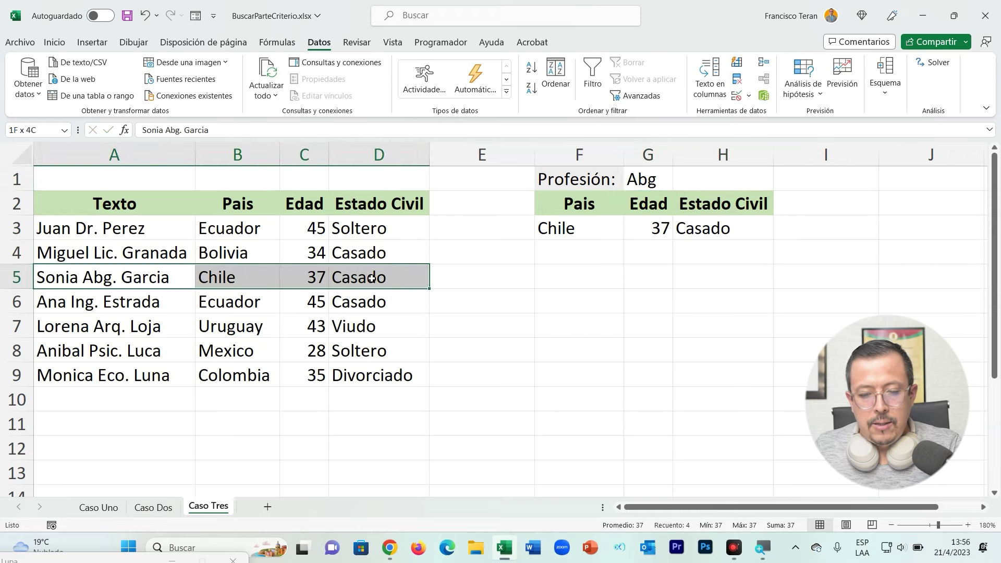
left_click(662, 179)
left_click(679, 183)
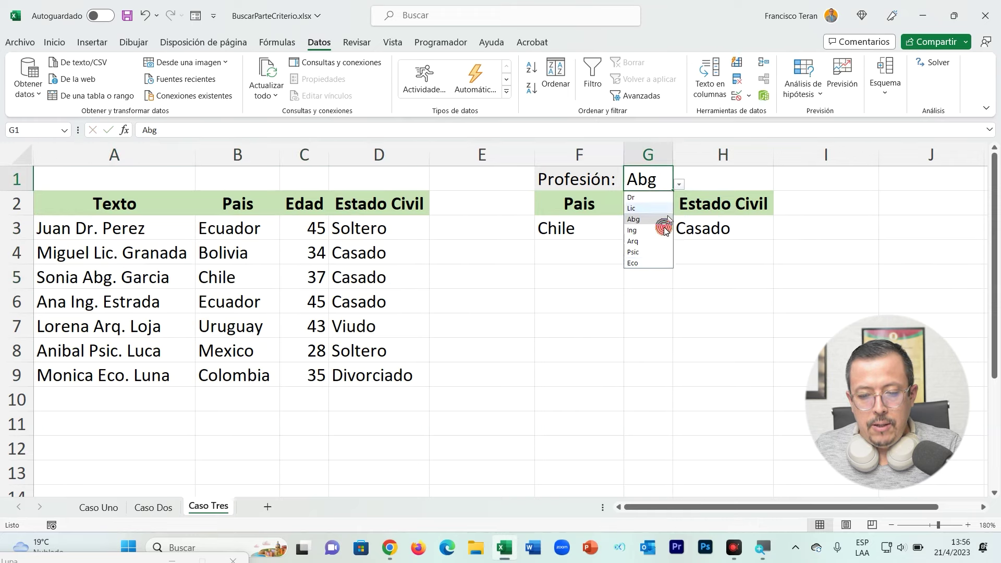
left_click(646, 263)
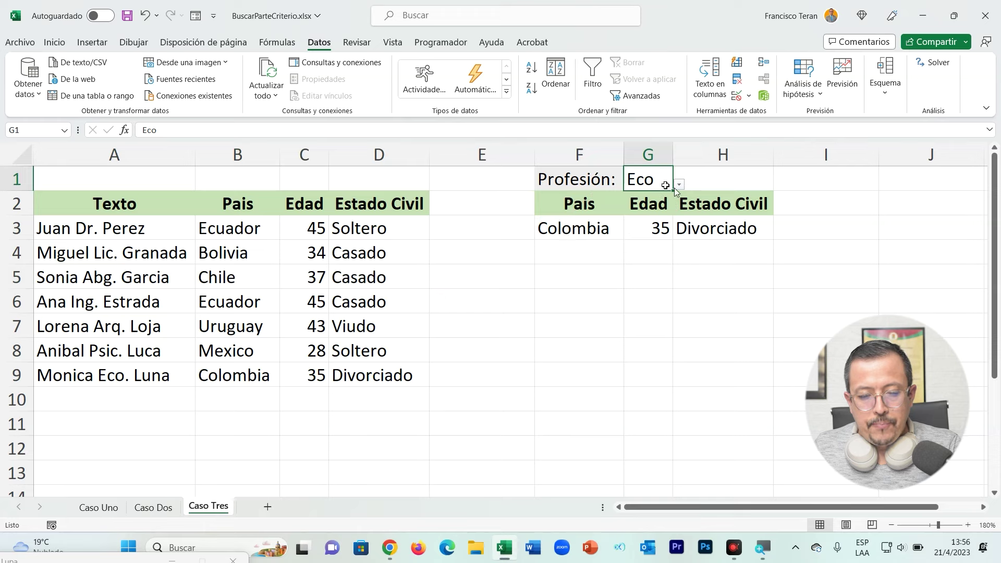